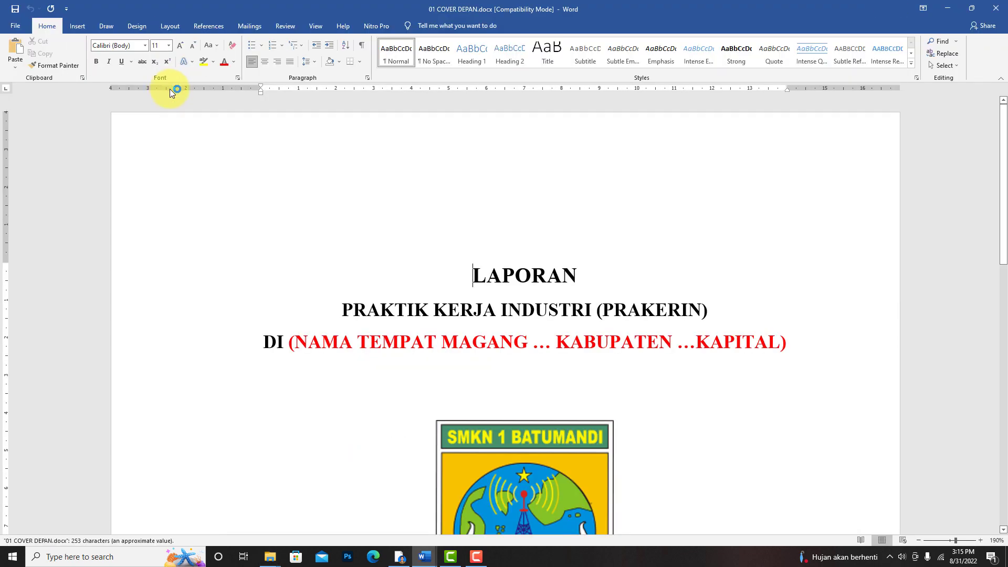
- Review the cover capitalization and font type rules in the FORMAT PENULISAN prakerin 2022 document
click(920, 540)
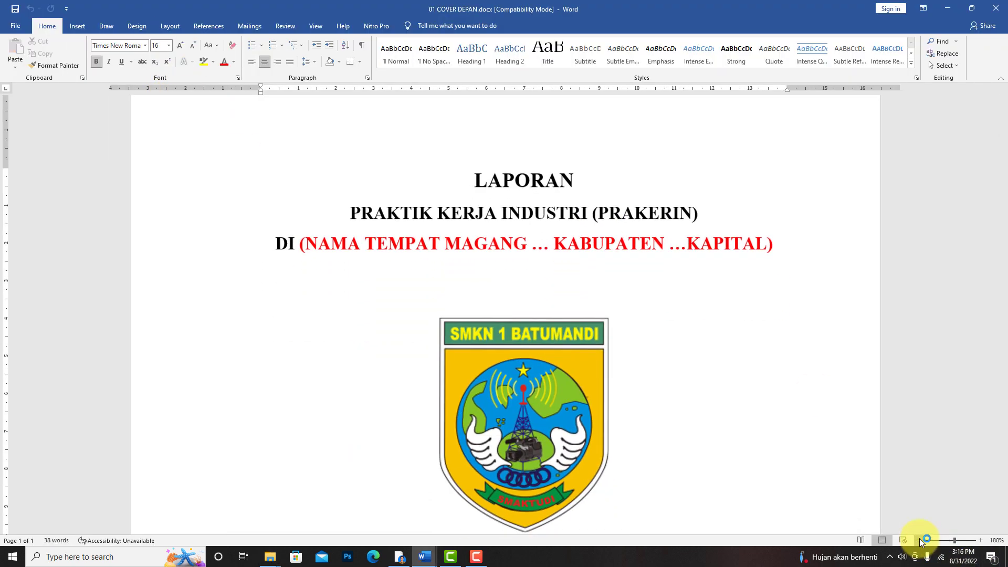
click(919, 540)
click(920, 540)
click(920, 540)
click(920, 540)
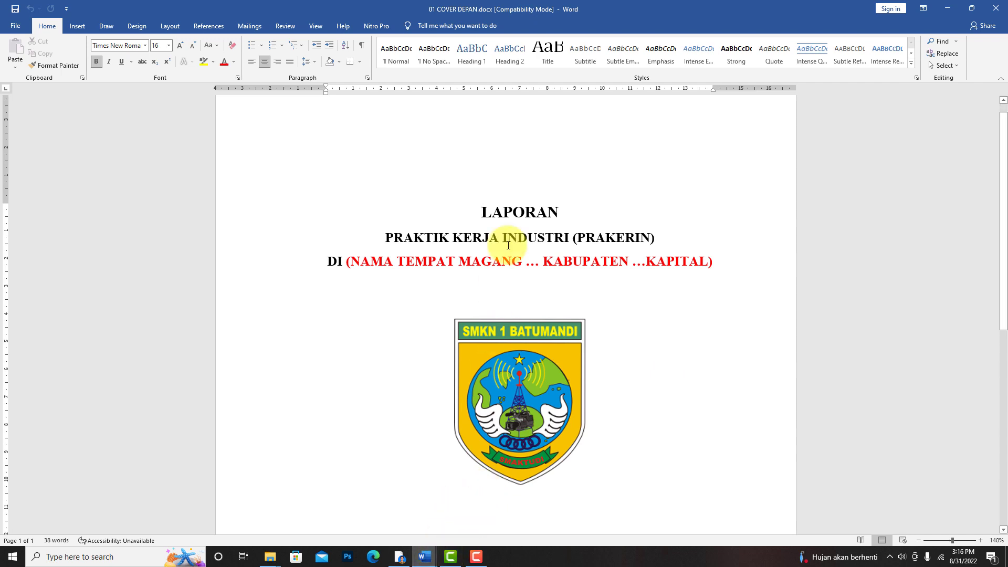
mouse_move(431, 559)
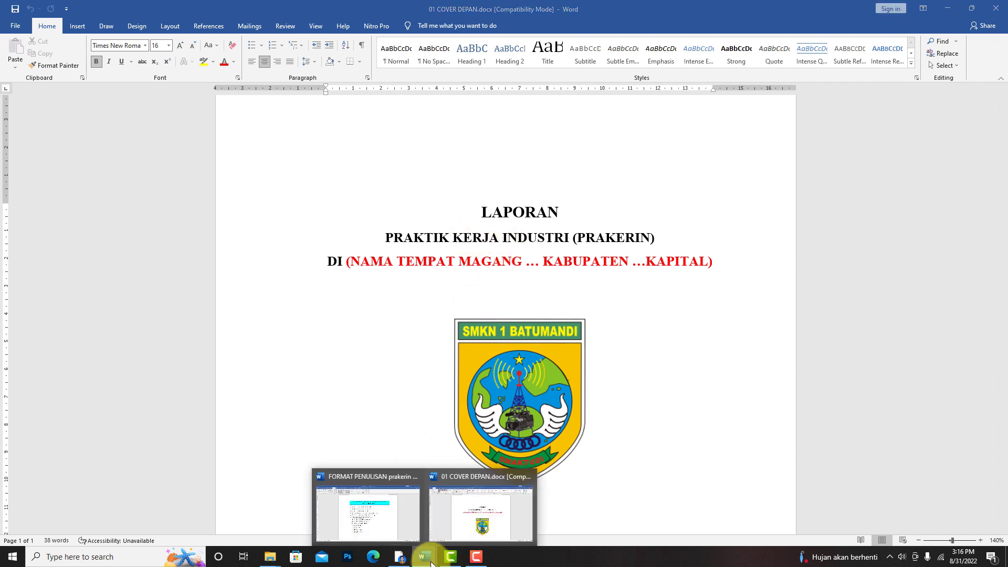
click(387, 520)
drag(349, 250, 528, 251)
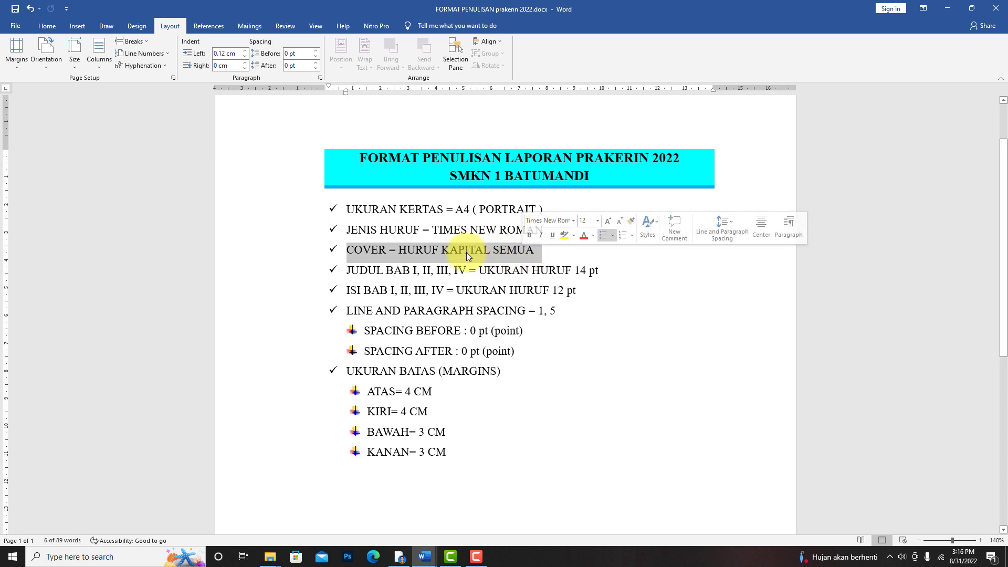
drag(431, 230, 543, 230)
- Return to 01 COVER DEPAN.docx and check the title lines' font sizes and the overall cover page layout
click(270, 557)
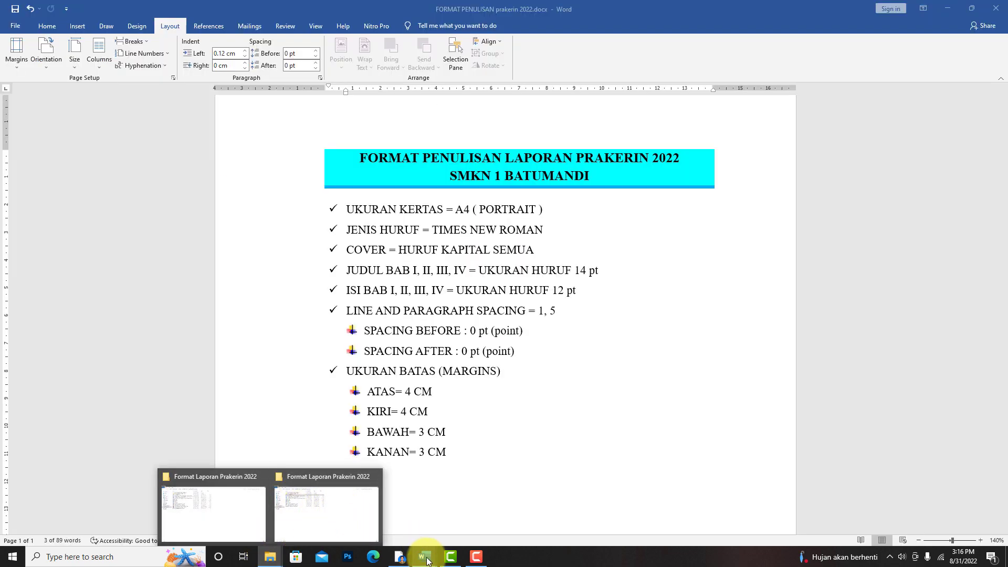
mouse_move(436, 546)
click(467, 512)
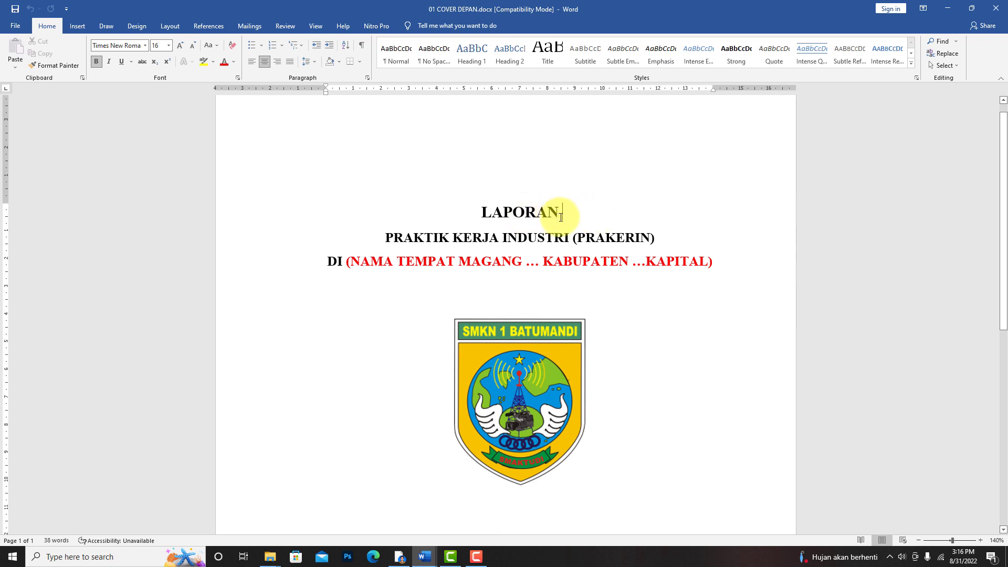
drag(559, 214, 483, 216)
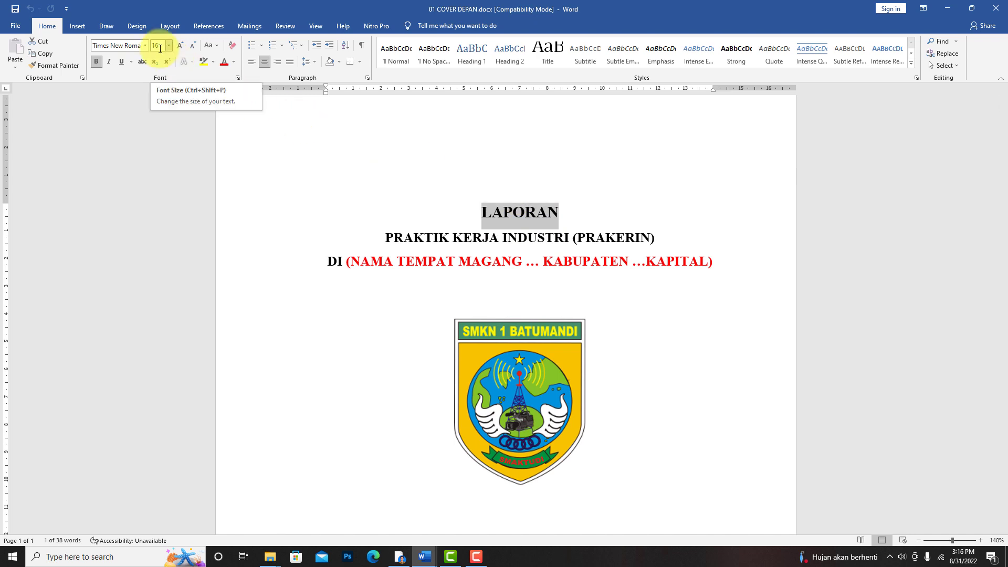
click(388, 238)
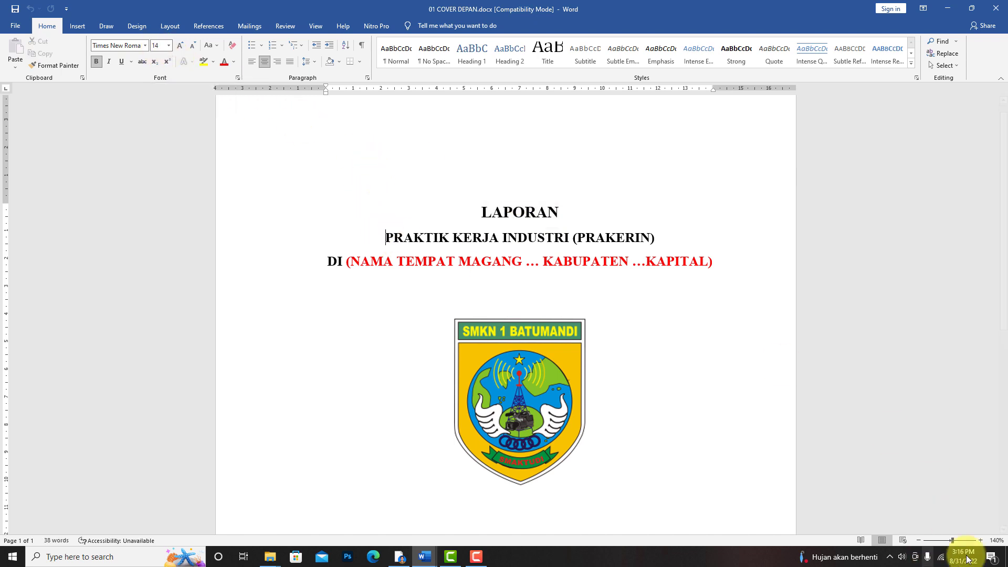
click(919, 540)
click(919, 541)
click(919, 540)
click(919, 540)
click(919, 540)
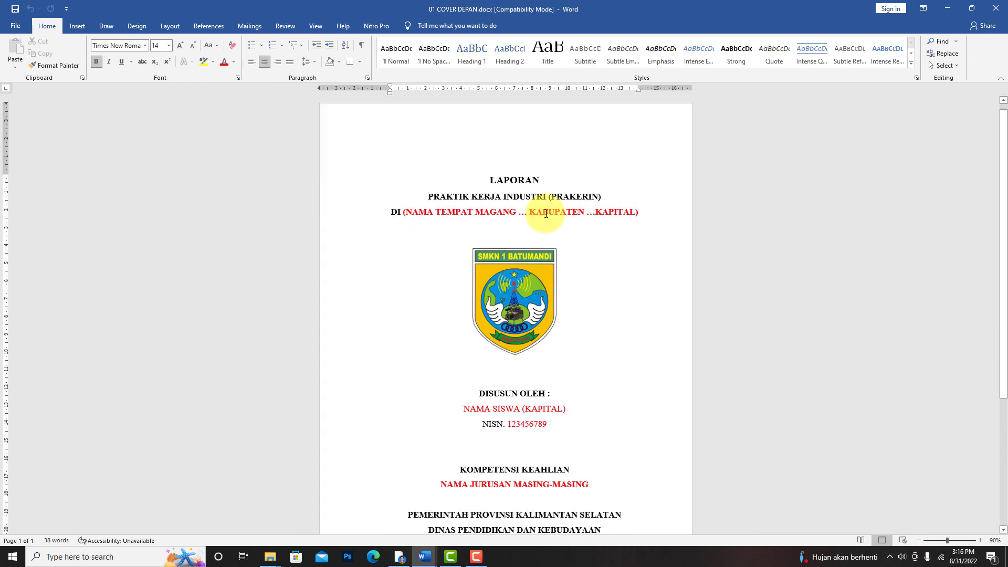
drag(427, 197, 634, 337)
click(628, 332)
scroll(628, 329, up, 1)
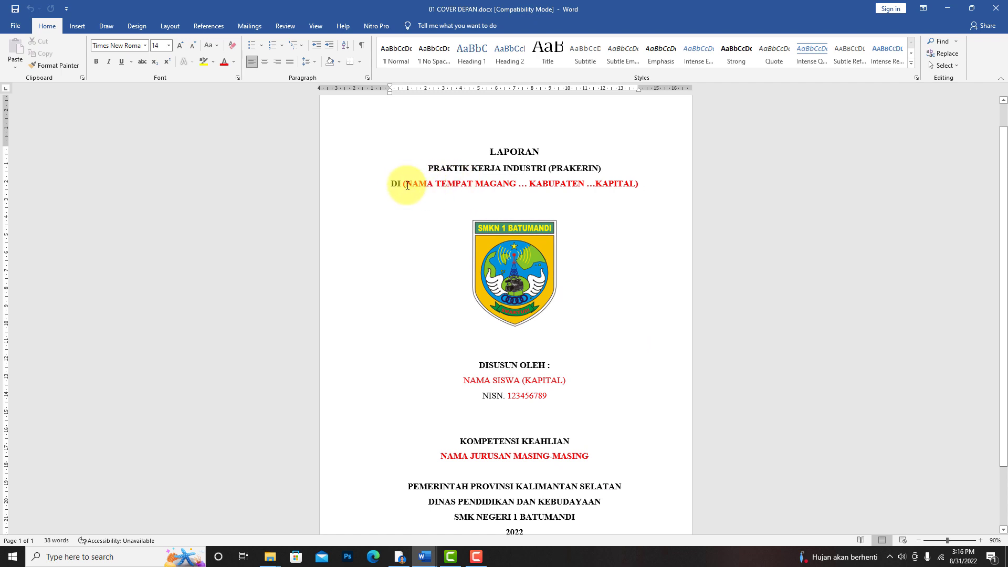
- Replace the red internship place placeholder after DI with "CV. ANNUR KABUPATEN BALANGAN" in the cover title
click(981, 540)
click(981, 539)
click(981, 539)
click(981, 540)
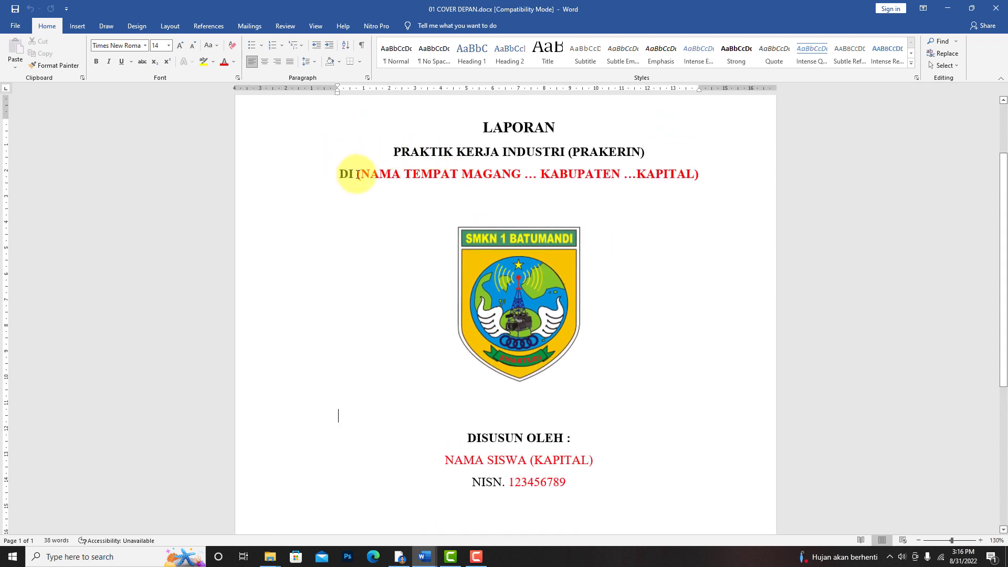
drag(358, 175, 400, 195)
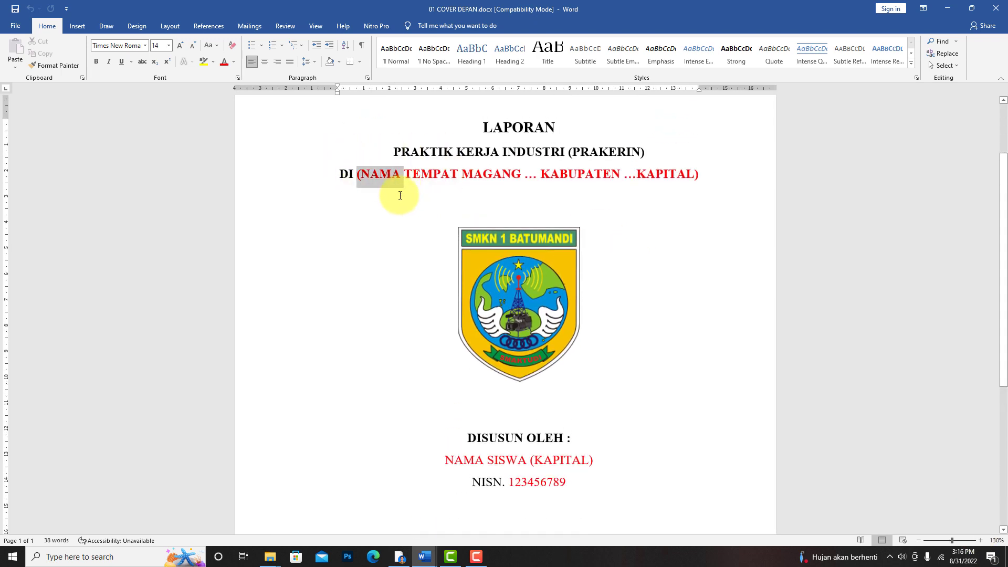
click(398, 198)
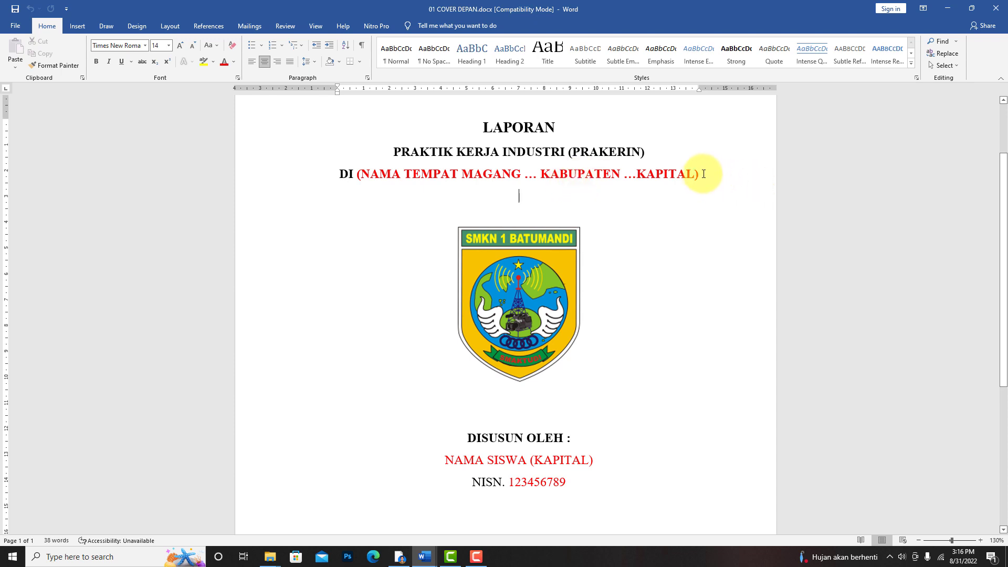
drag(703, 174, 360, 185)
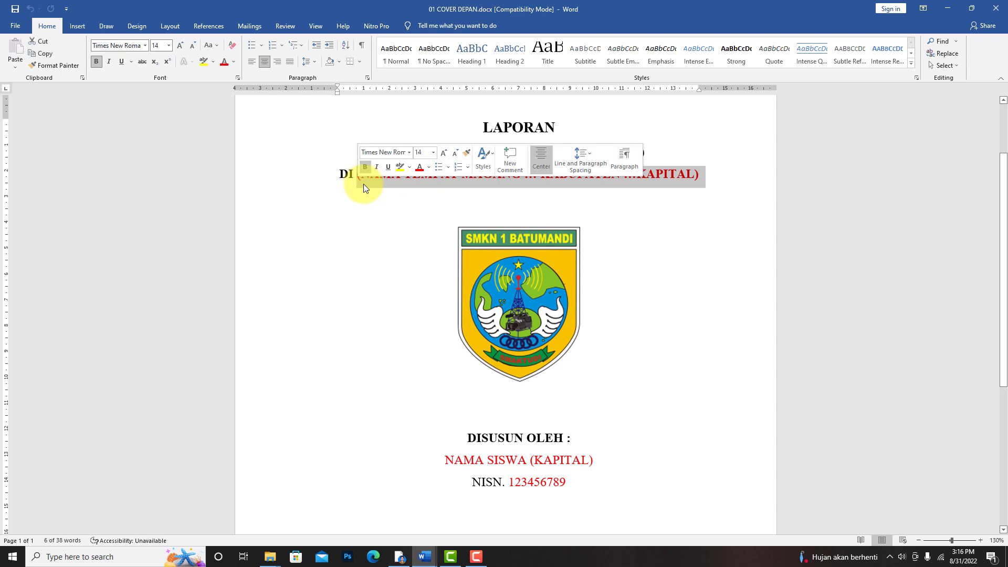
text(CV.)
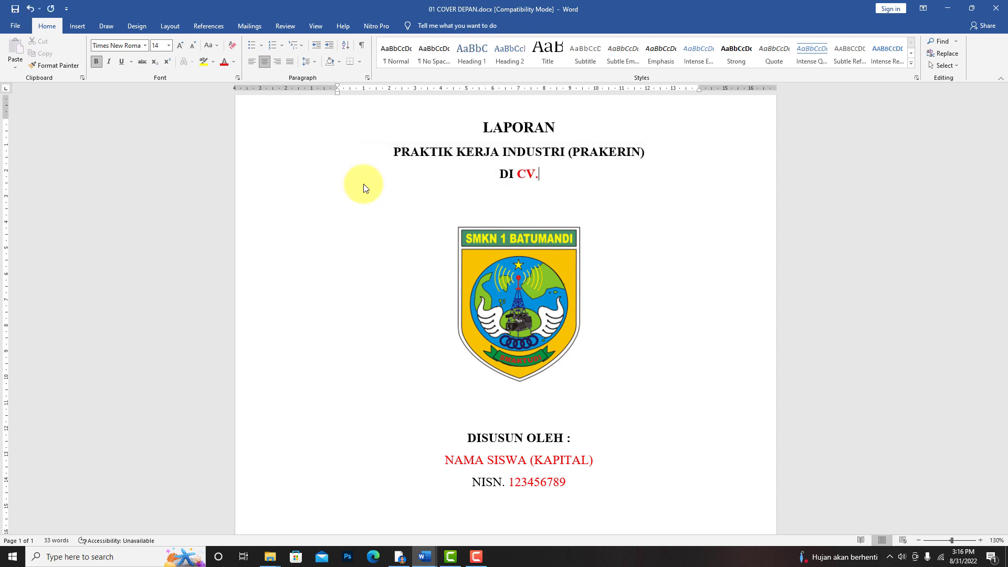
text( ANNUR )
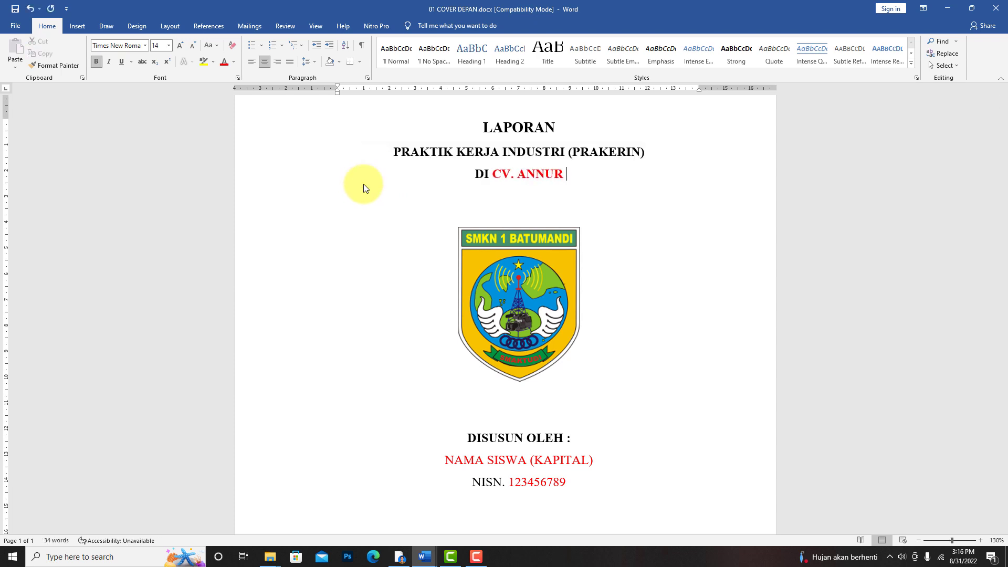
text(KABUPAT)
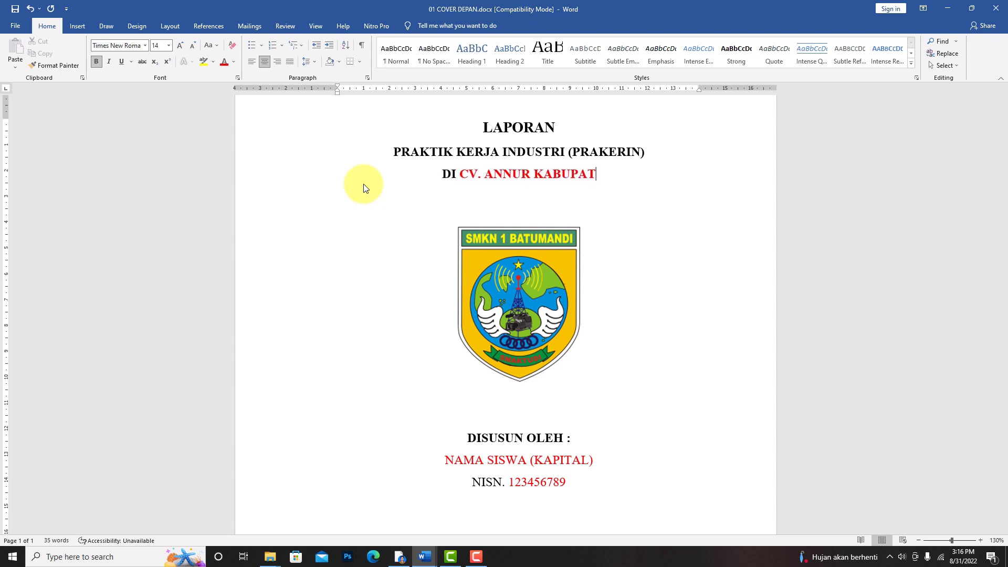
text(EN BALANGAN)
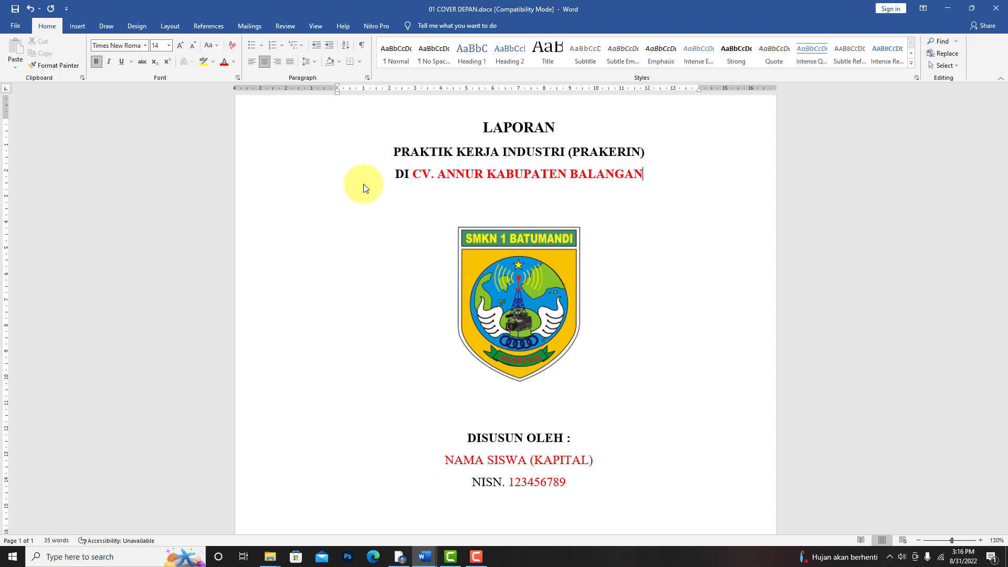
key(Return)
key(BackSpace)
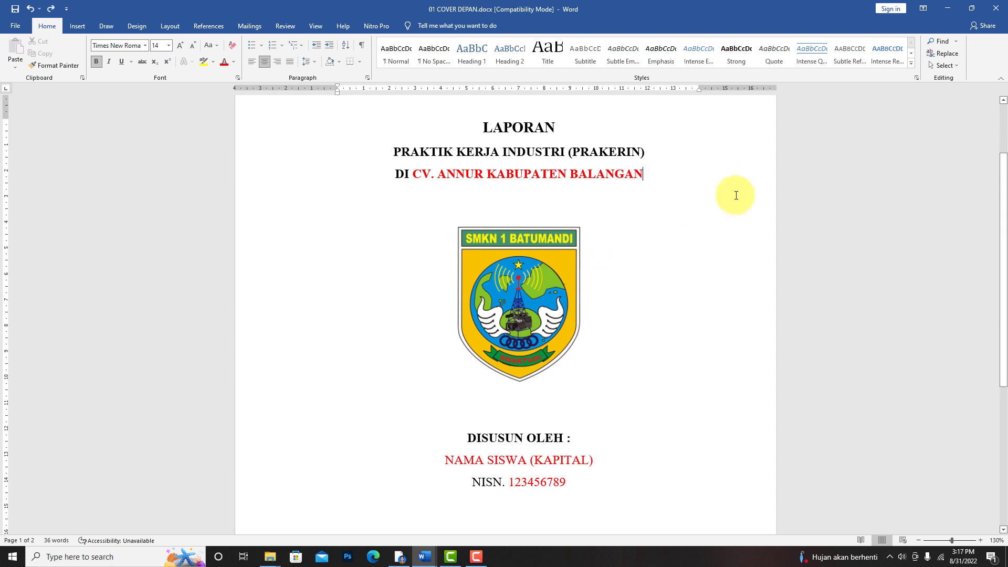
drag(644, 175, 423, 186)
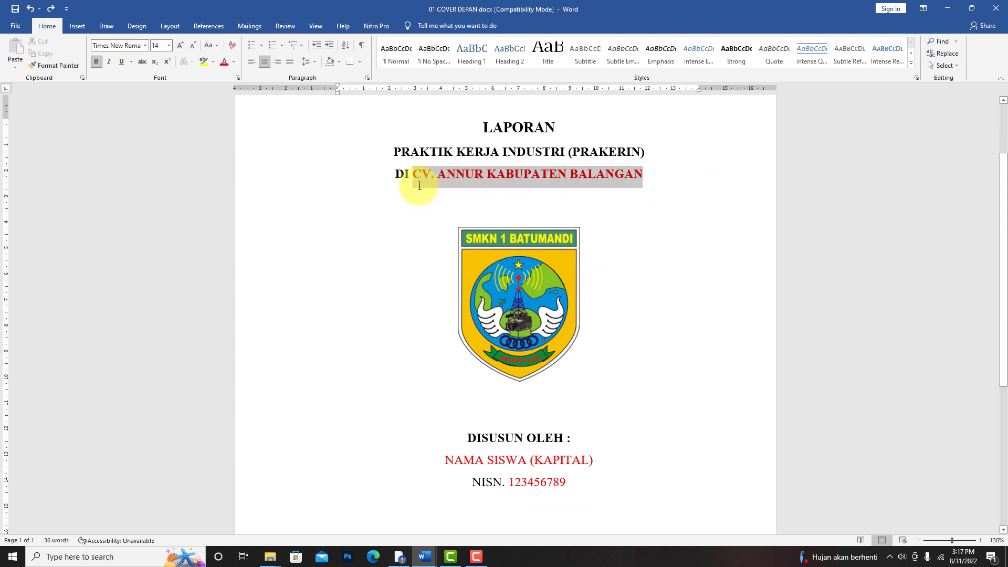
click(504, 208)
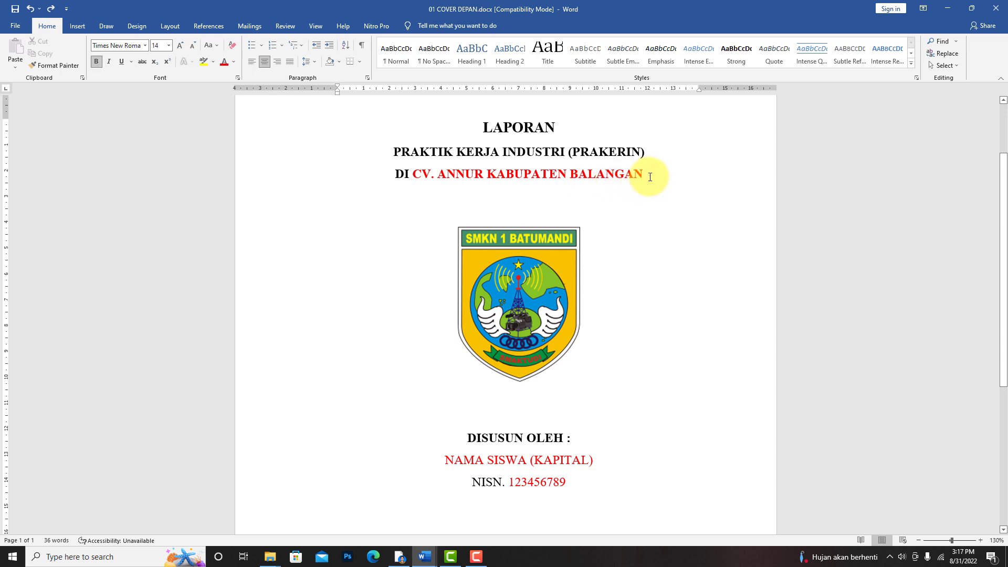
- Replace the red internship place text after DI with "DINAS PENDIDIKAN KABUPATEN HULU SUNGAI TENGAH"
drag(660, 175, 613, 179)
text(DINA S)
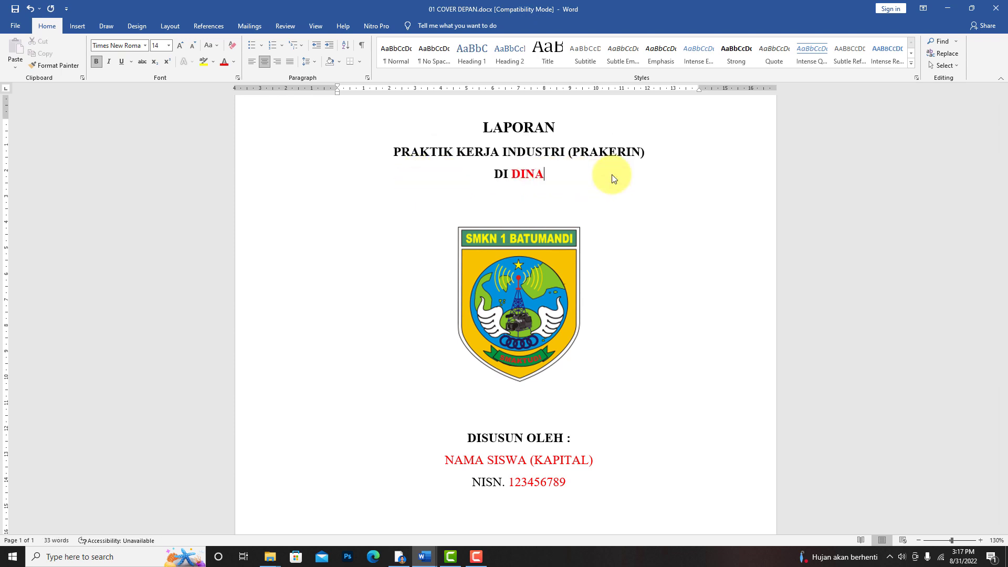
key(BackSpace)
key(BackSpace)
text(S PENDIDIKAN)
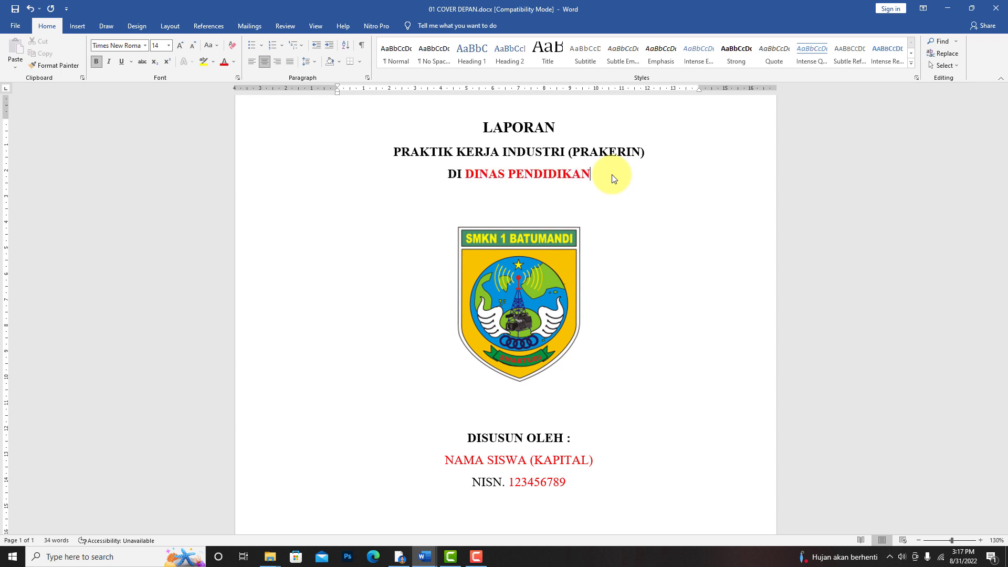
text( KABUP)
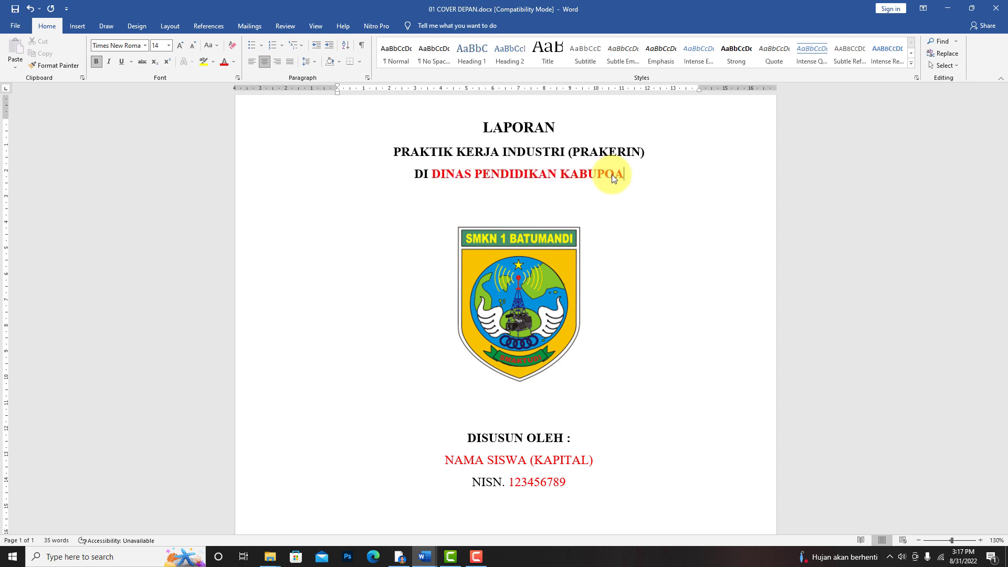
text(ATEN)
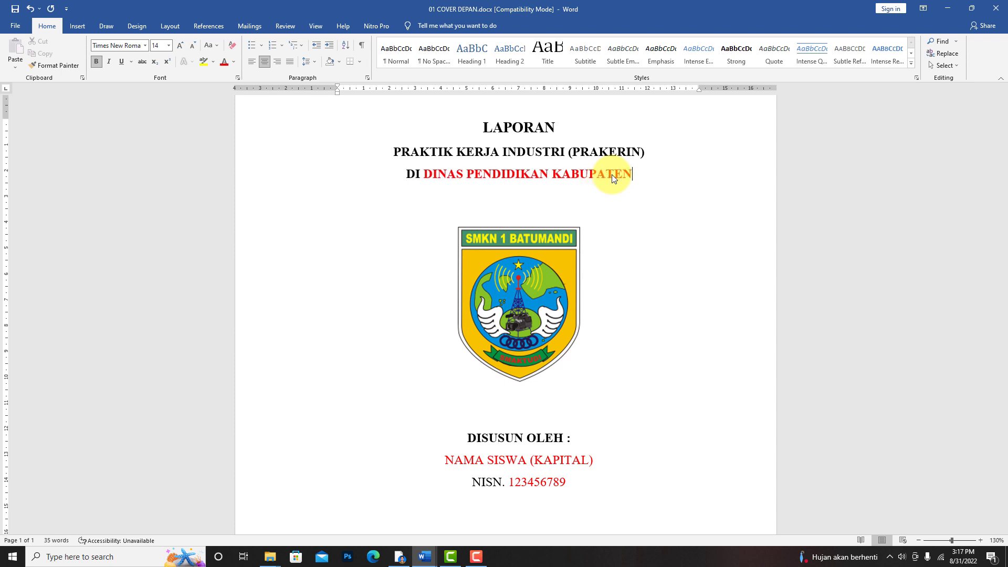
text( HUKU SUN)
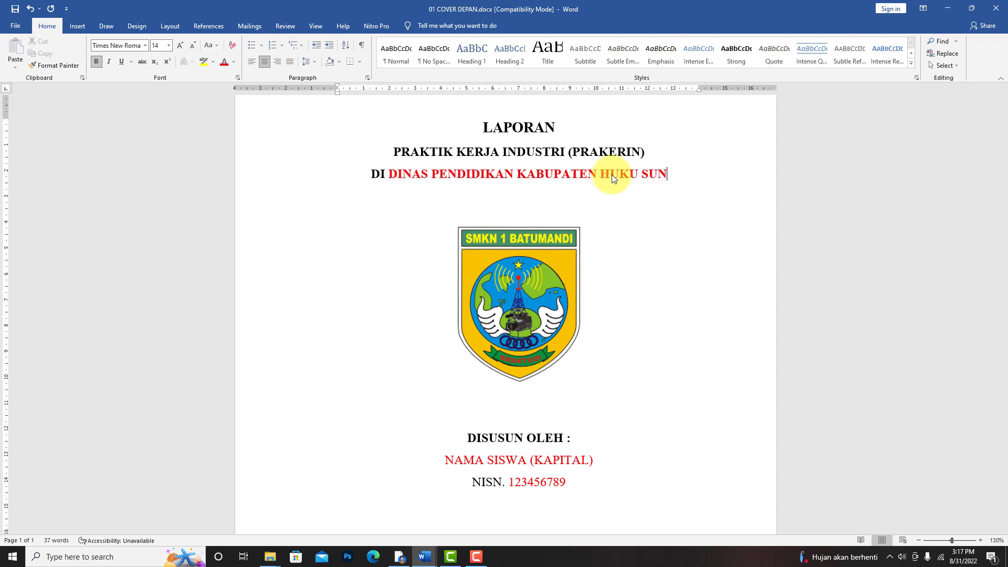
text(GAI )
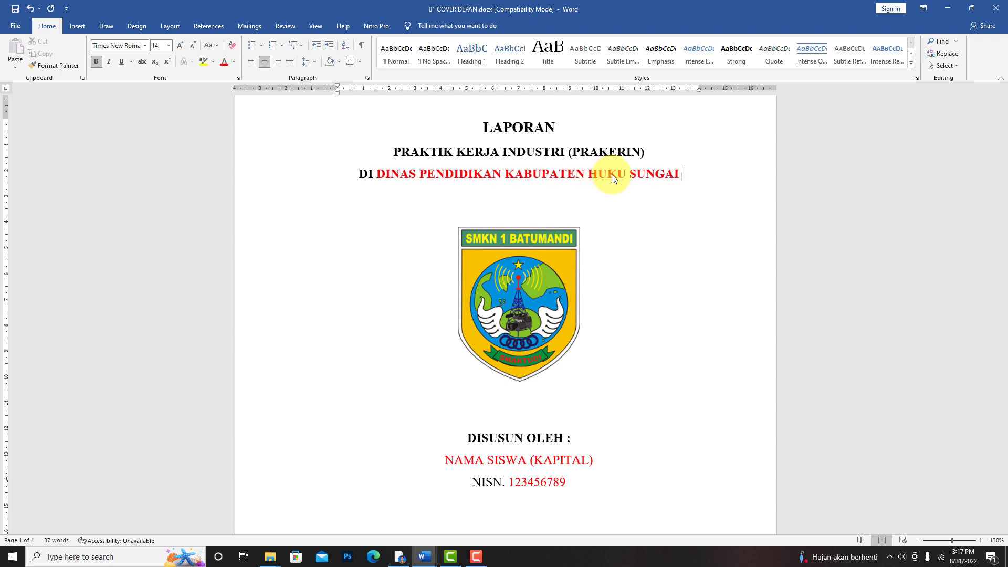
text(TENGAH)
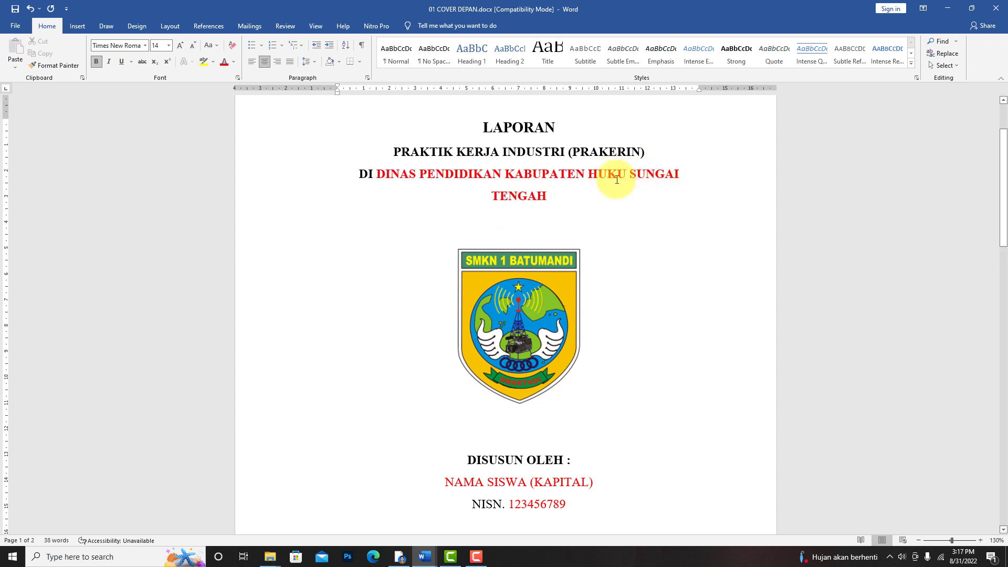
click(617, 178)
key(BackSpace)
text(L)
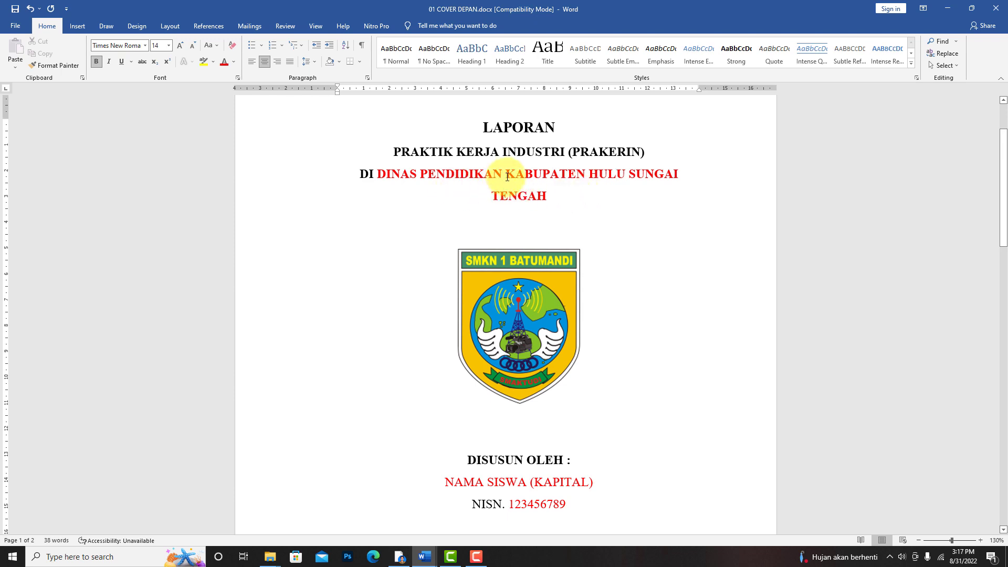
- Split the internship place before KABUPATEN so "KABUPATEN HULU SUNGAI TENGAH" sits on its own line
drag(567, 196, 466, 198)
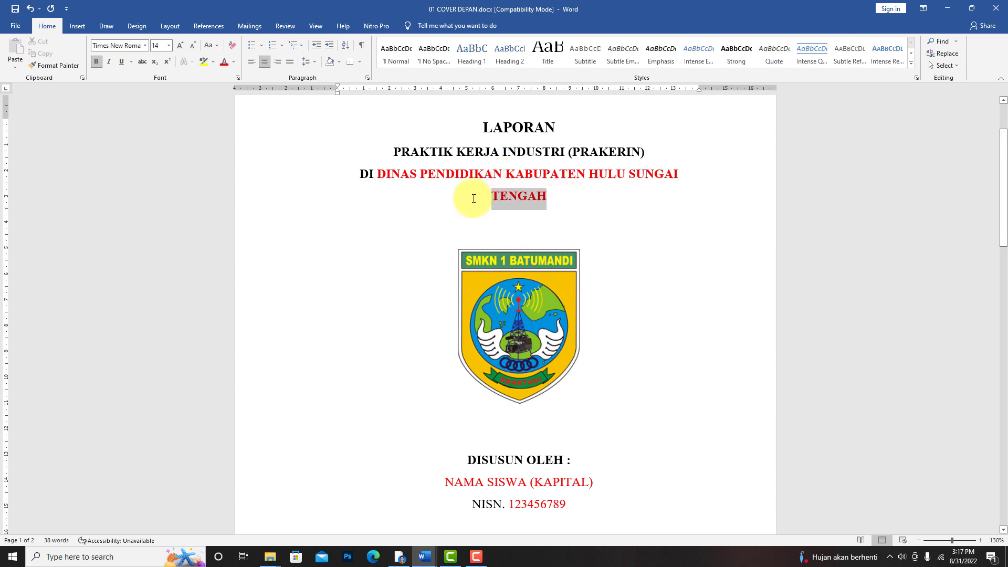
click(980, 540)
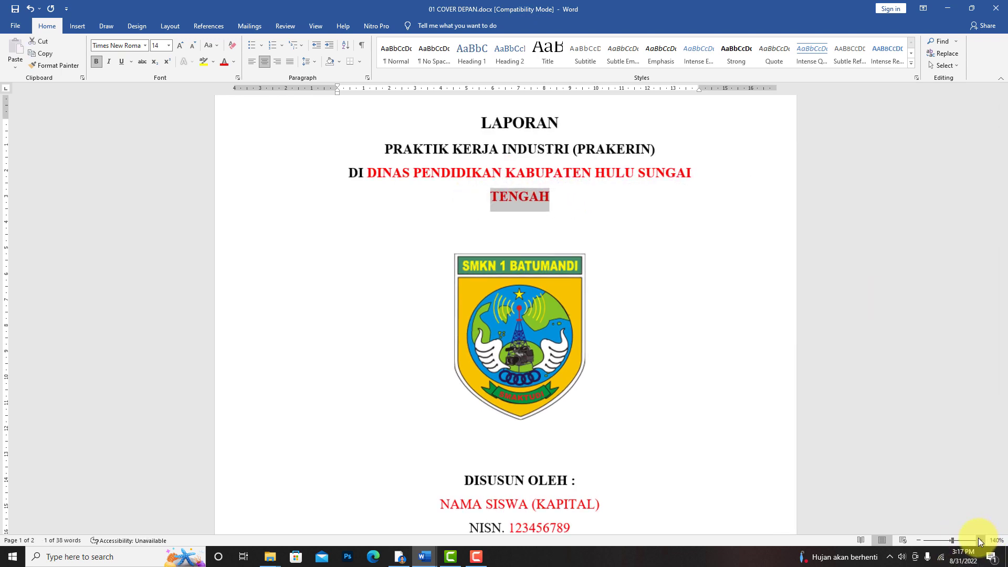
click(980, 539)
click(605, 174)
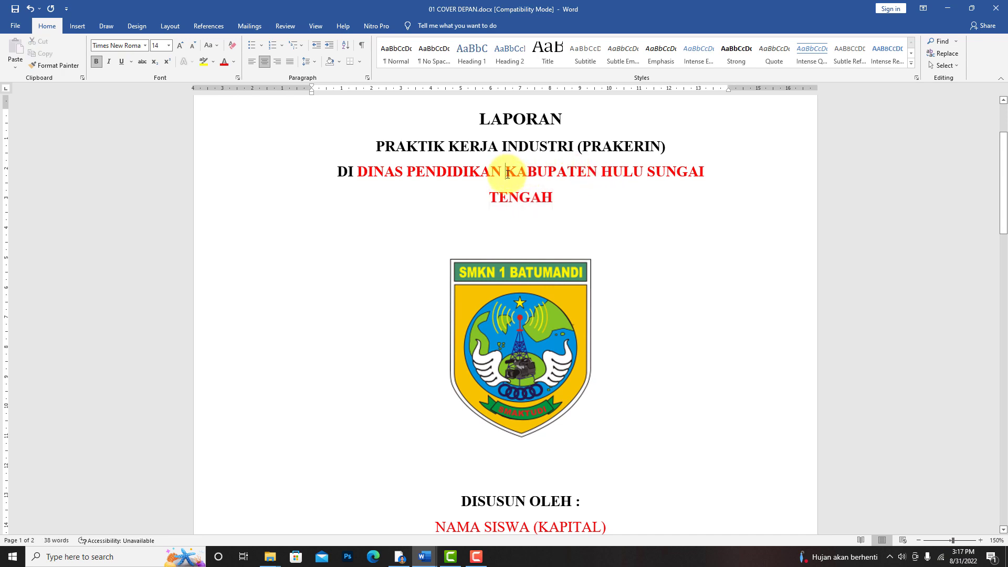
key(Return)
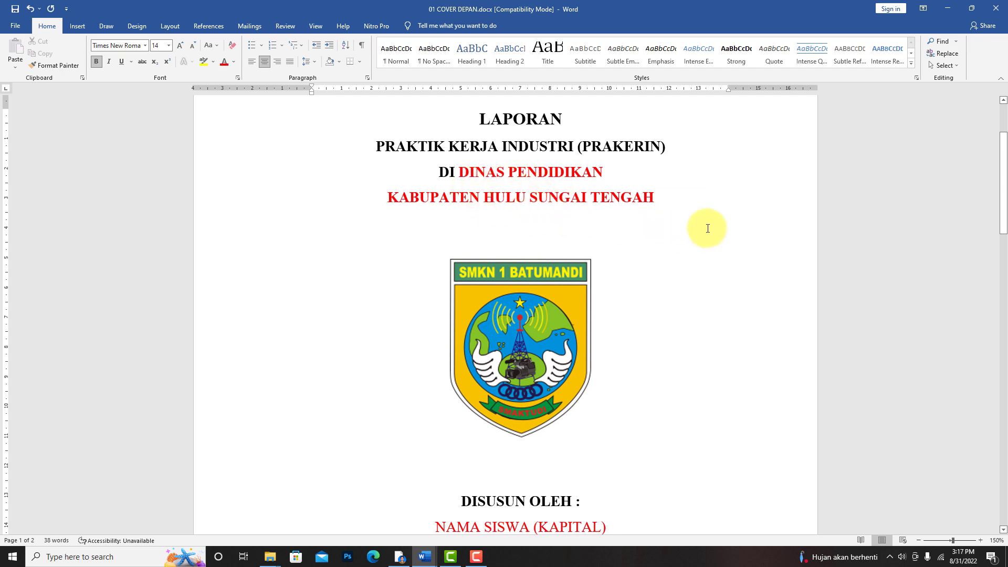
- Switch to Google Drive in Chrome, open the GAMBAR LOGO folder and display its logo images as a grid
scroll(698, 247, down, 3)
click(554, 270)
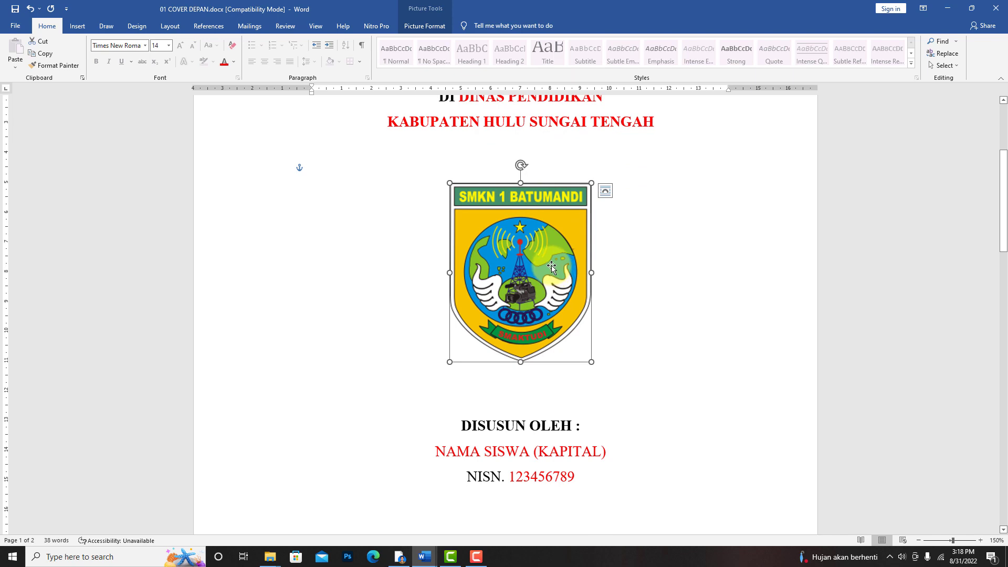
click(400, 557)
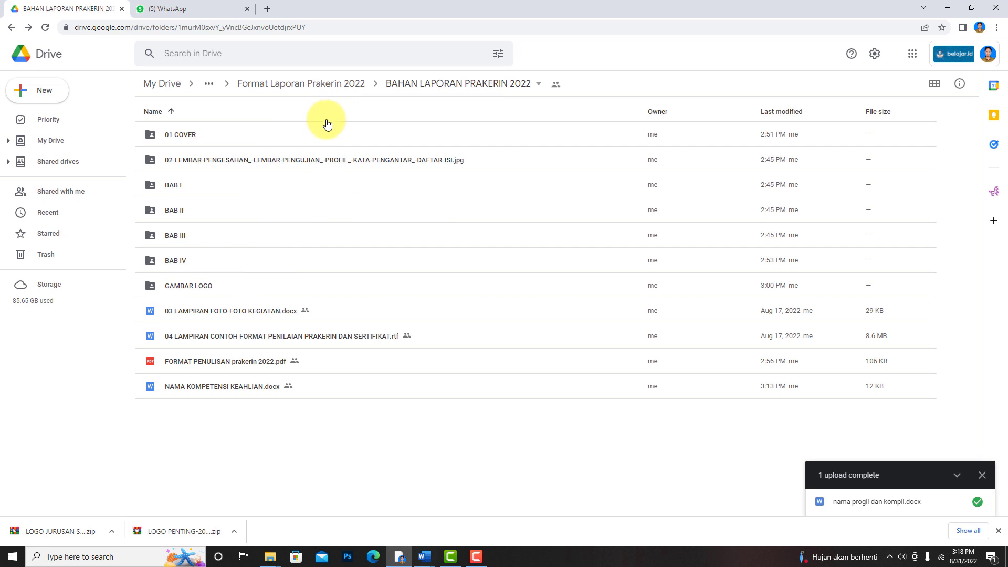
double_click(185, 289)
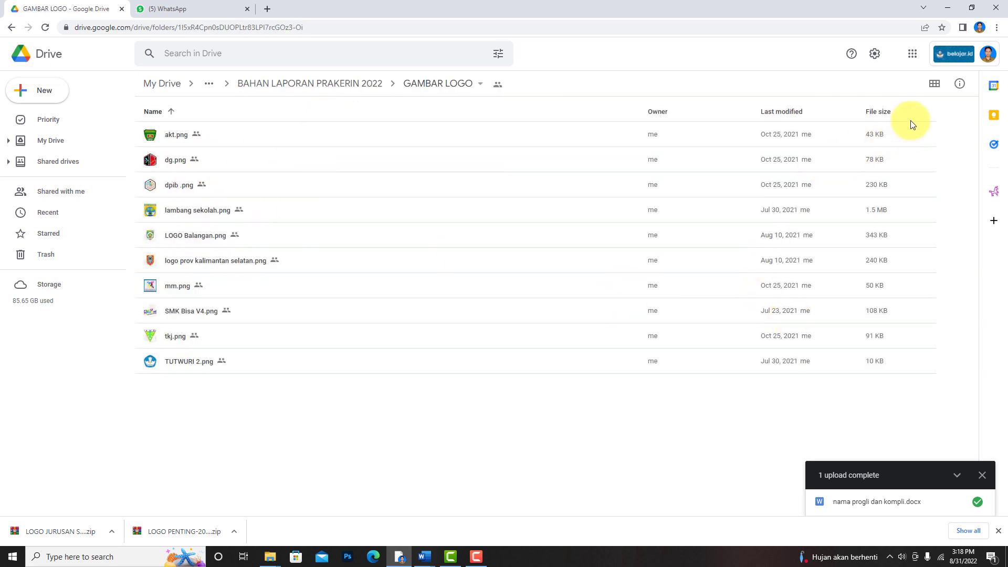
click(934, 84)
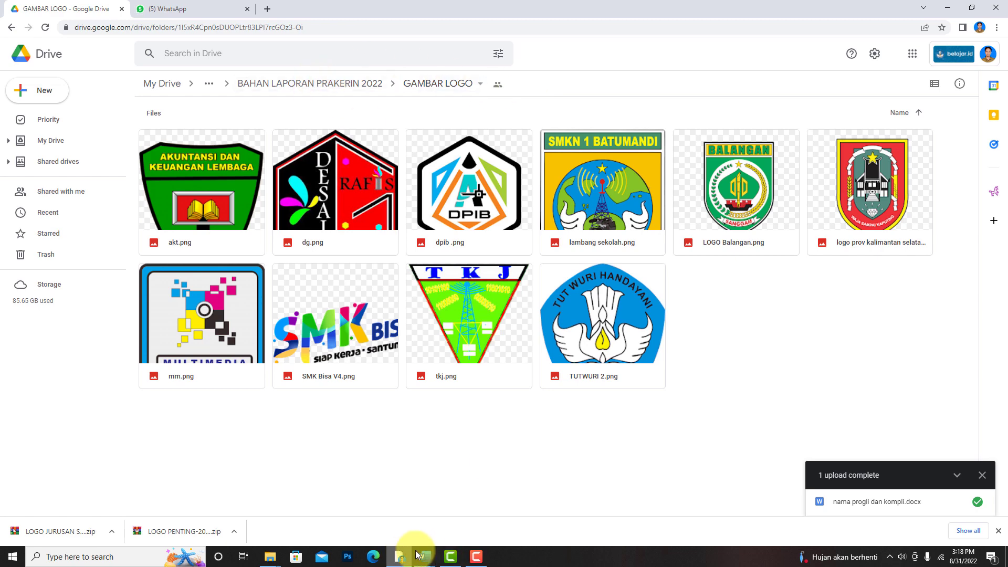
- Check the file options for lambang sekolah.png, and view the local Format Laporan Prakerin 2022 folder in File Explorer
right_click(611, 190)
right_click(591, 189)
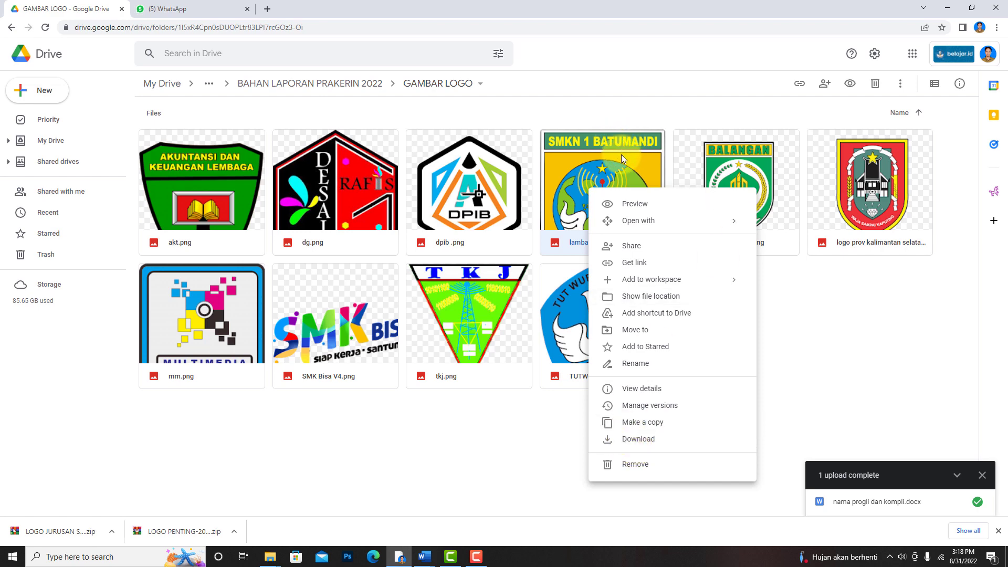
click(457, 464)
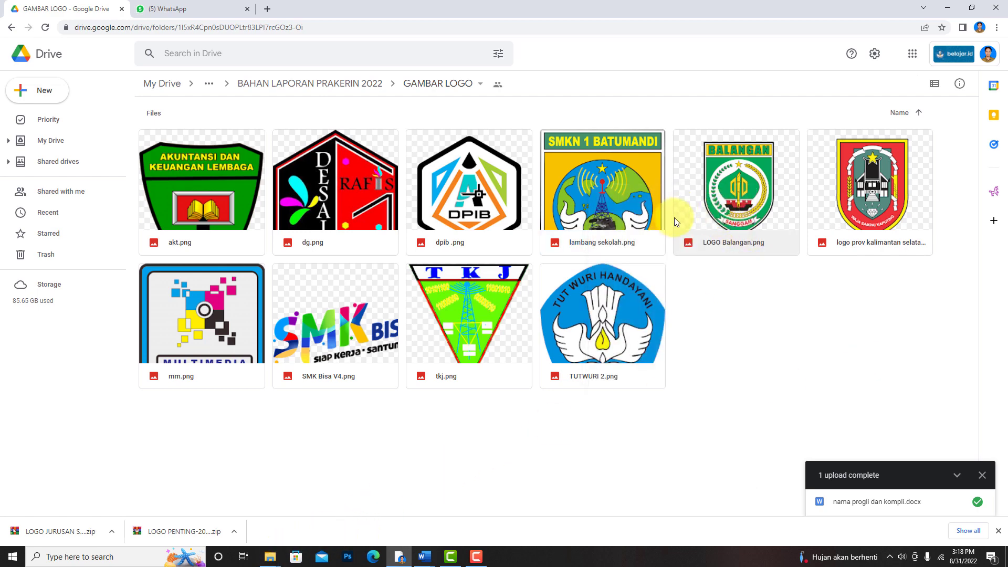
click(270, 557)
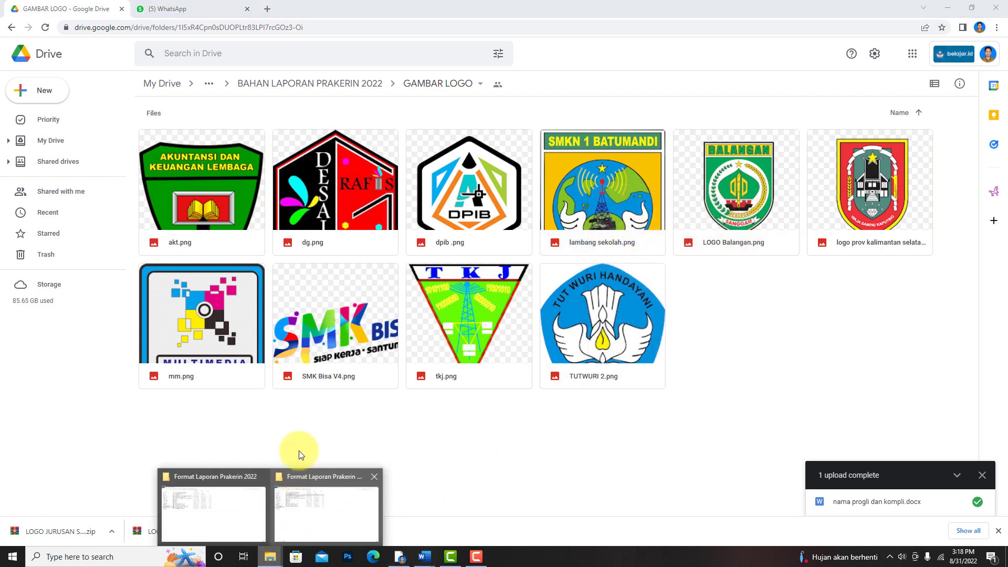
click(306, 503)
- Return to 01 COVER DEPAN.docx in Word and delete the school logo below the cover title
mouse_move(427, 554)
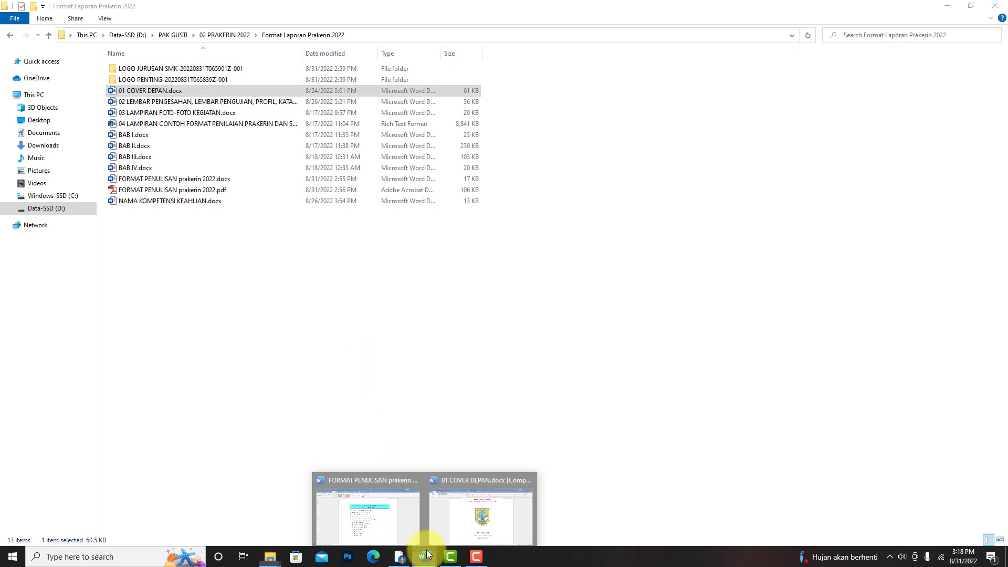
click(464, 516)
scroll(597, 280, up, 1)
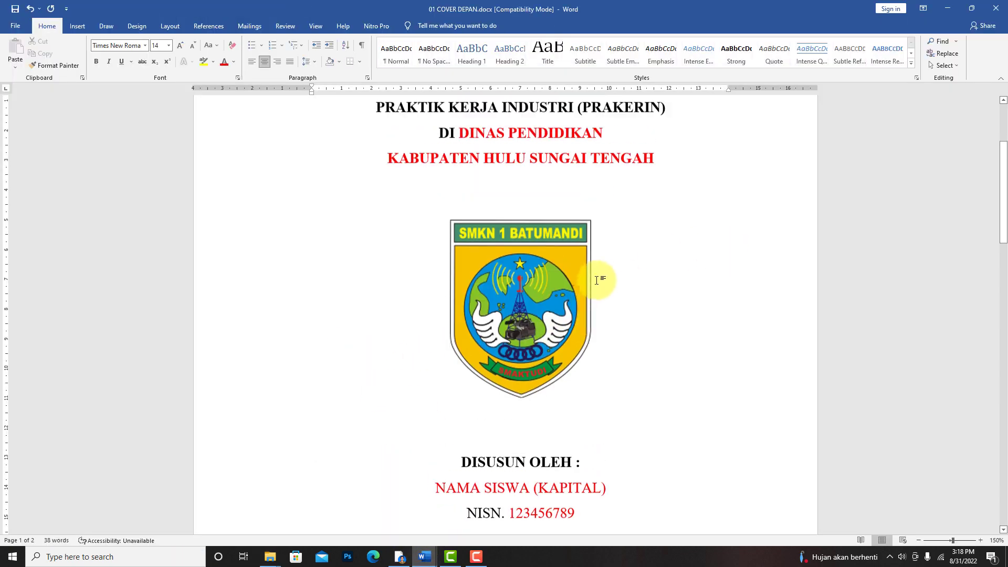
click(545, 298)
key(Delete)
scroll(541, 302, up, 2)
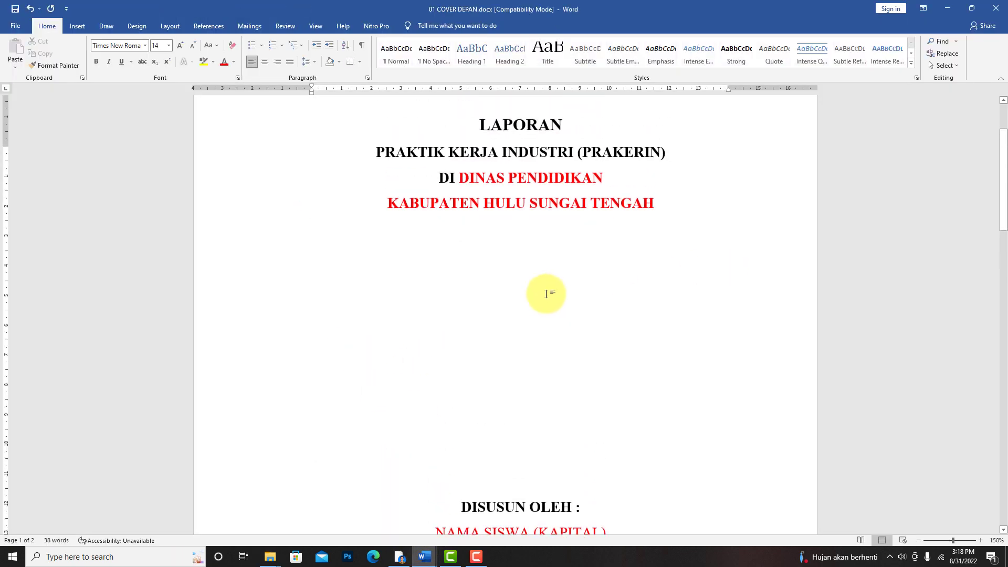
- Start inserting a picture from this device and browse to the Format Laporan Prakerin 2022 folder on Data-SSD (D:)
click(77, 27)
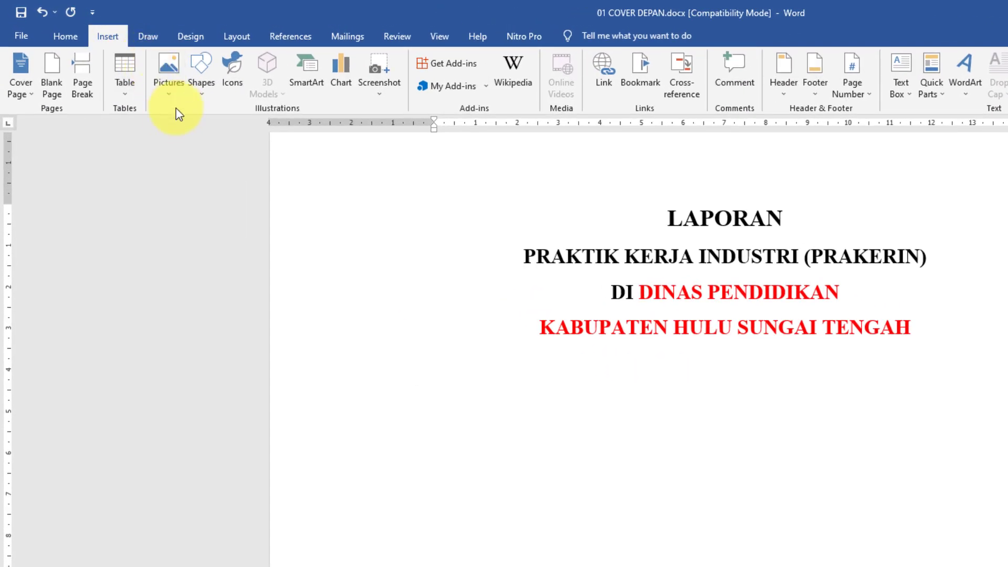
click(170, 79)
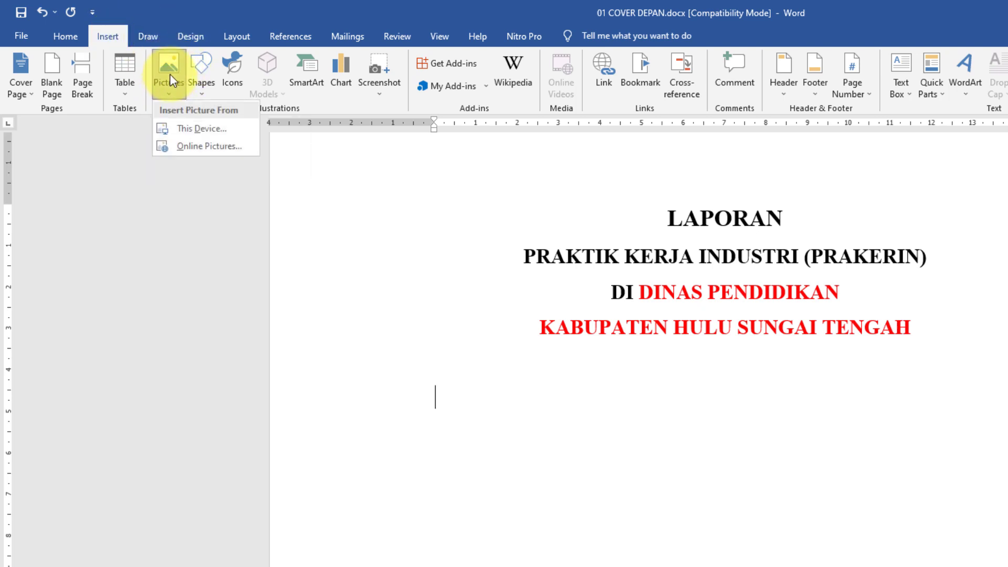
click(192, 129)
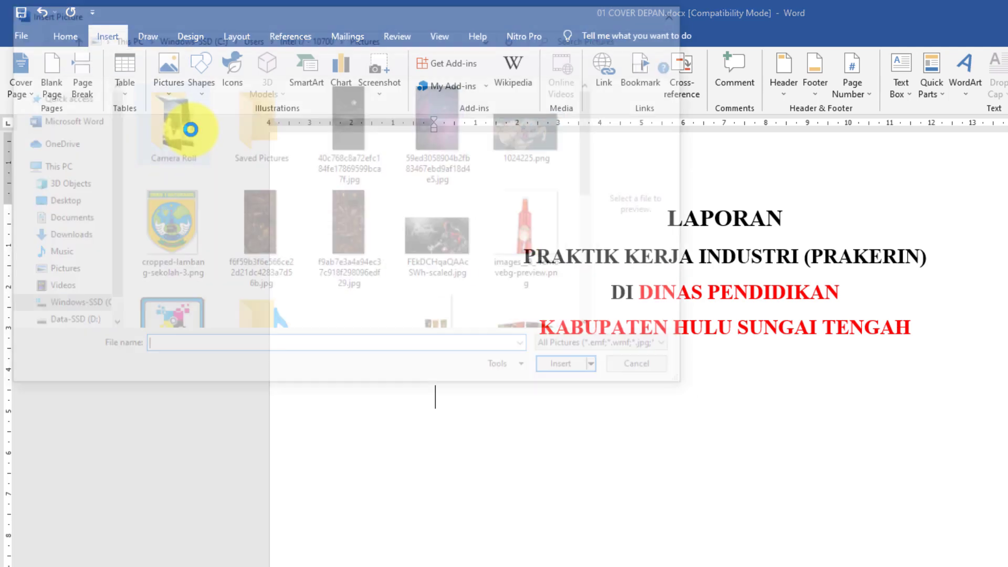
drag(121, 199, 124, 208)
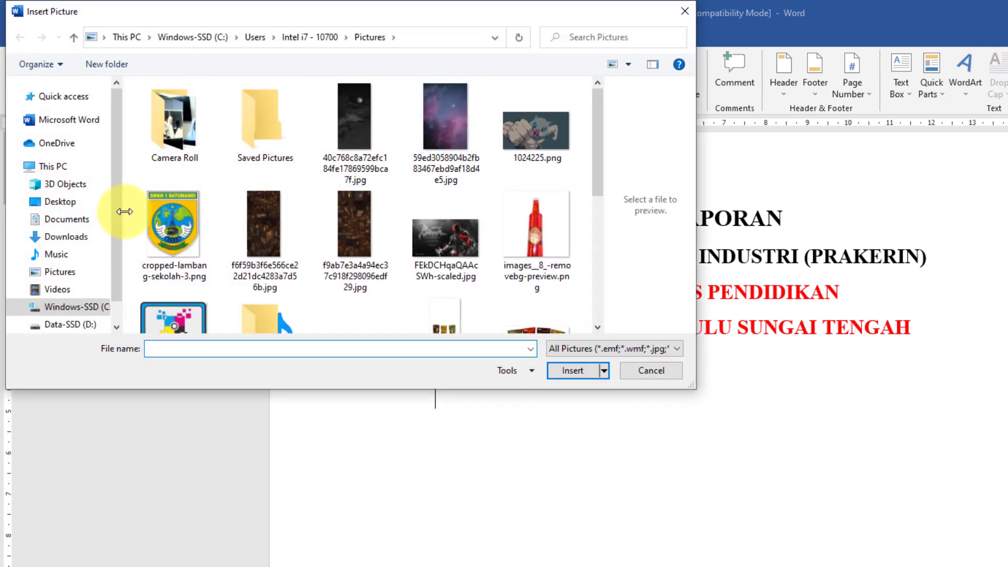
scroll(117, 222, down, 1)
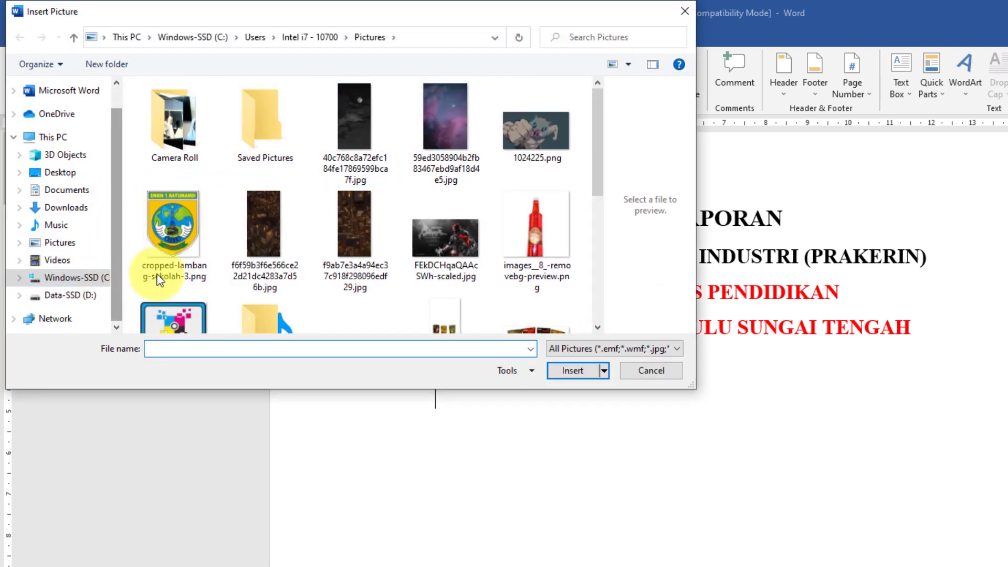
click(92, 295)
double_click(175, 215)
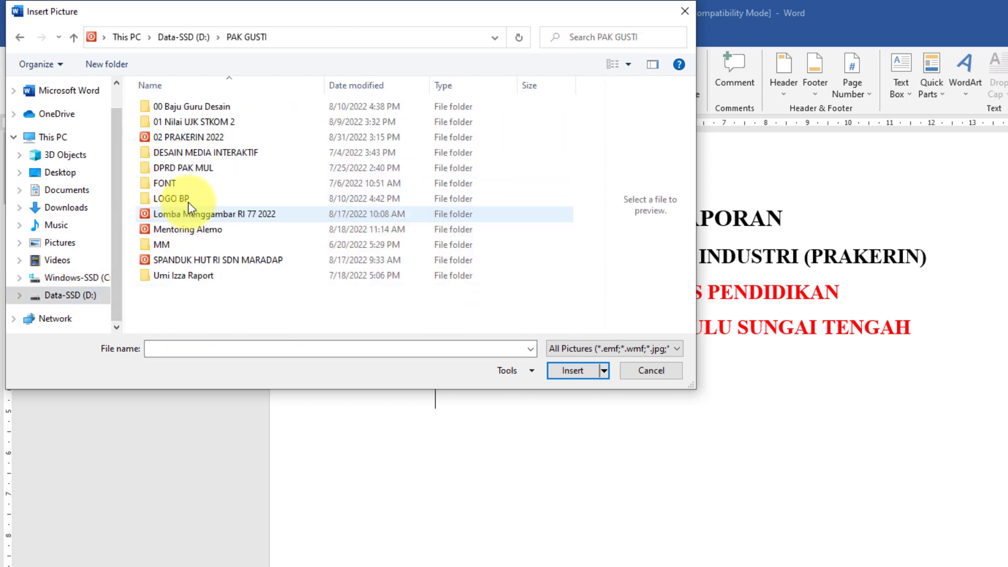
double_click(193, 137)
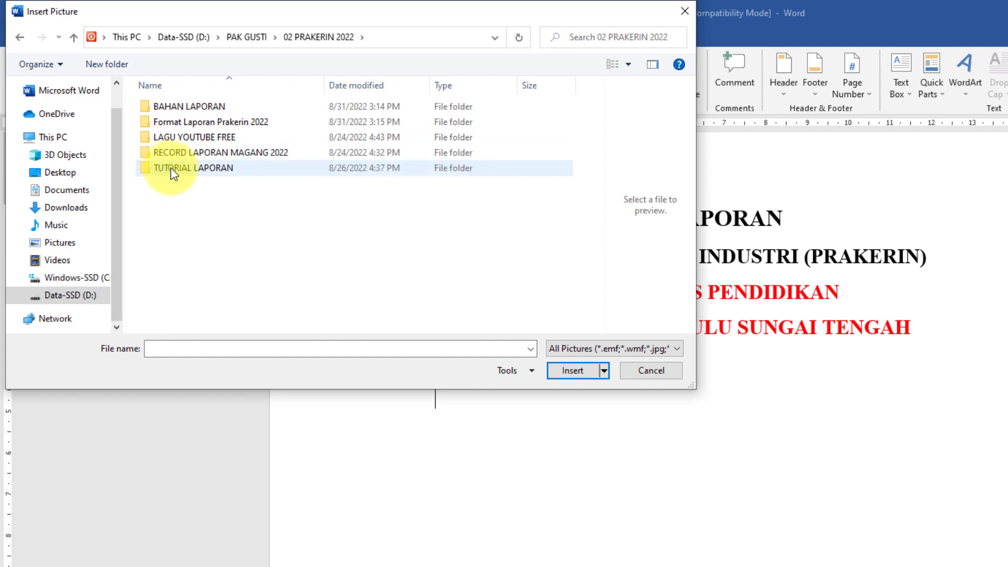
double_click(200, 123)
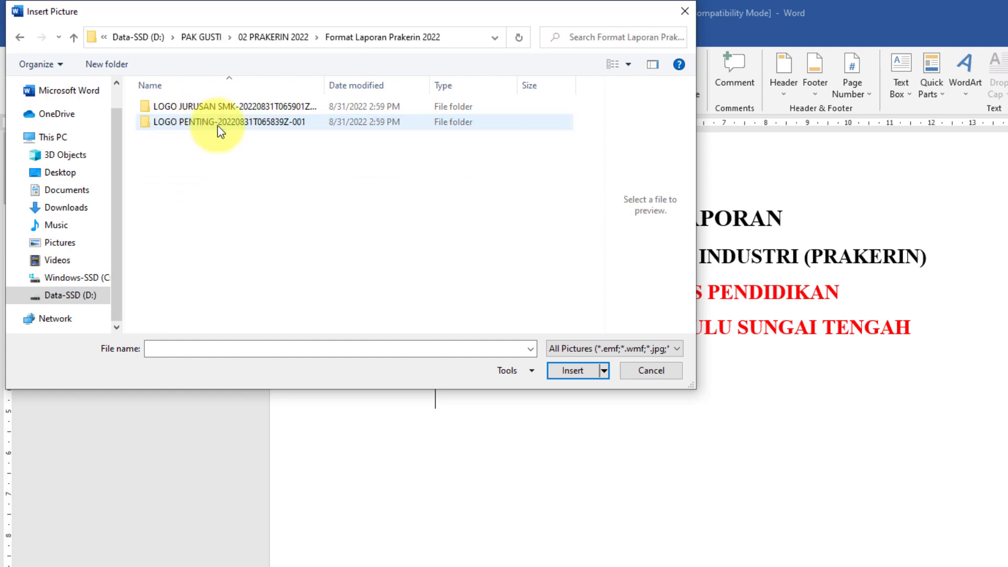
- Insert lambang sekolah.png from the LOGO PENTING folder below the cover title
double_click(196, 123)
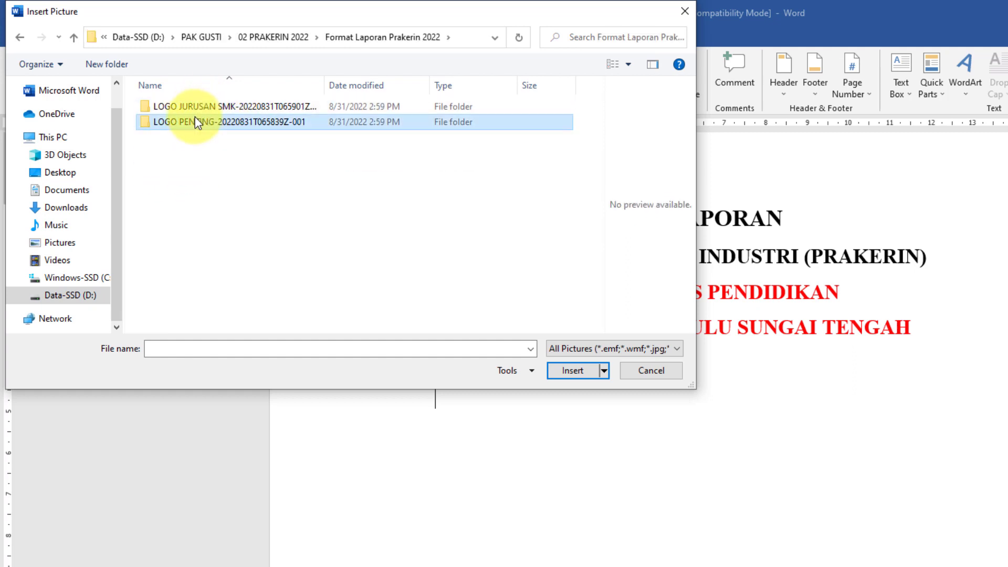
double_click(182, 111)
click(175, 128)
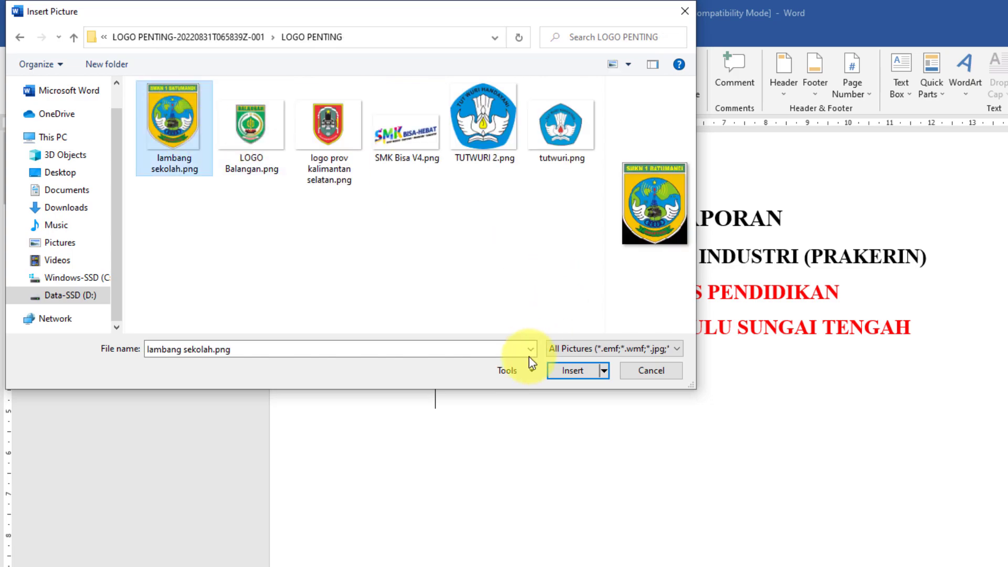
click(573, 370)
scroll(710, 391, down, 3)
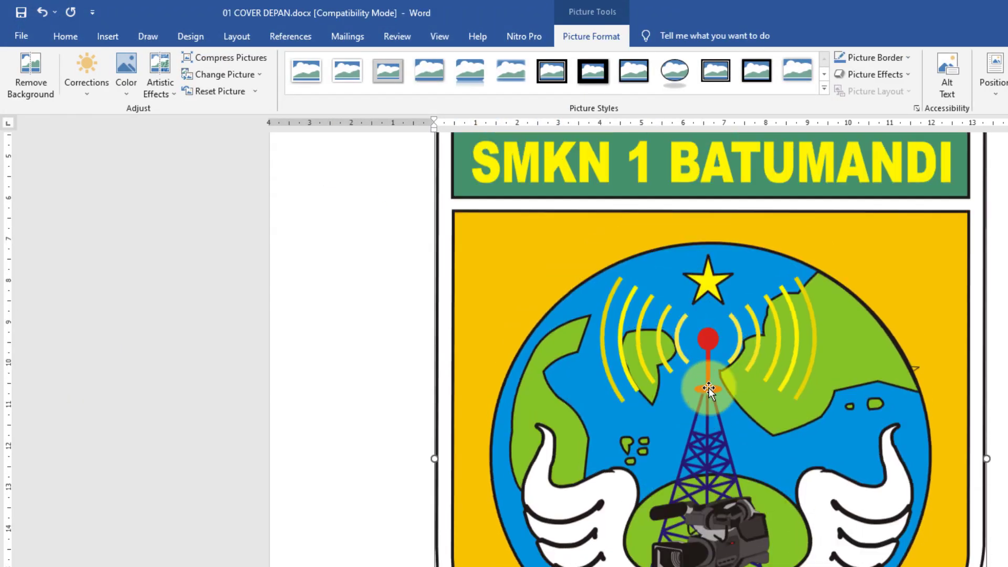
- Shrink the inserted school logo proportionally from its corner
scroll(531, 221, up, 3)
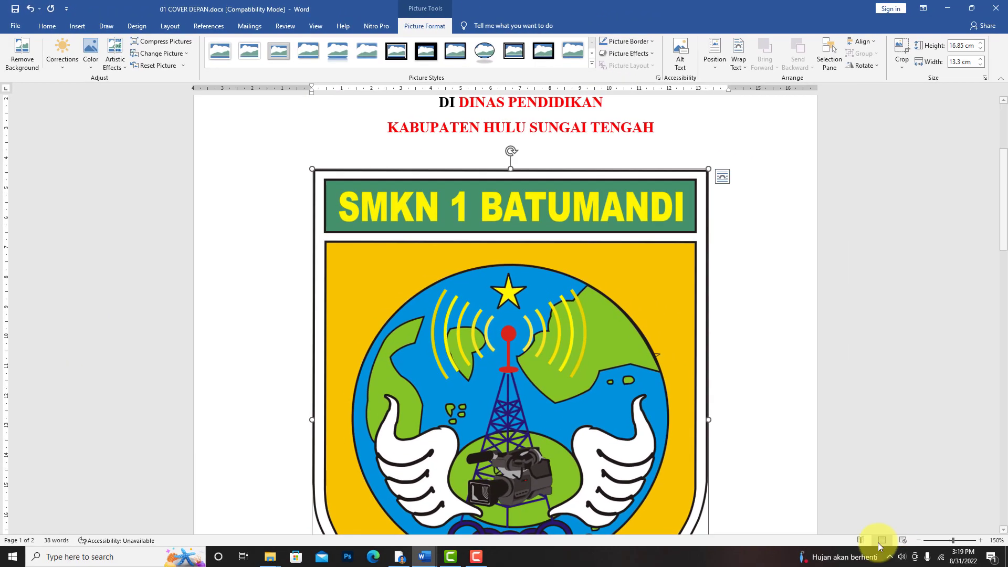
click(917, 539)
click(917, 539)
click(916, 540)
click(916, 539)
click(916, 540)
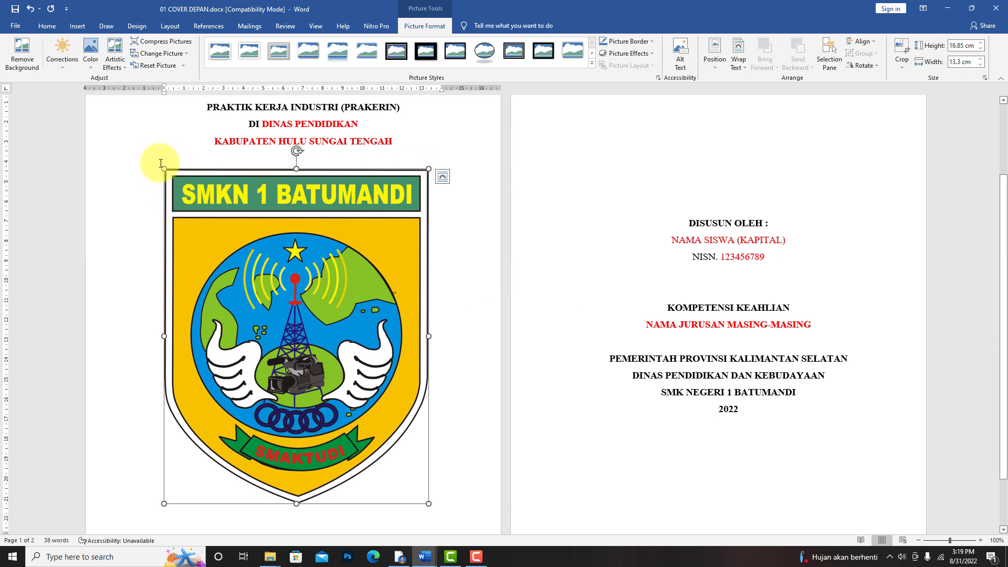
click(75, 27)
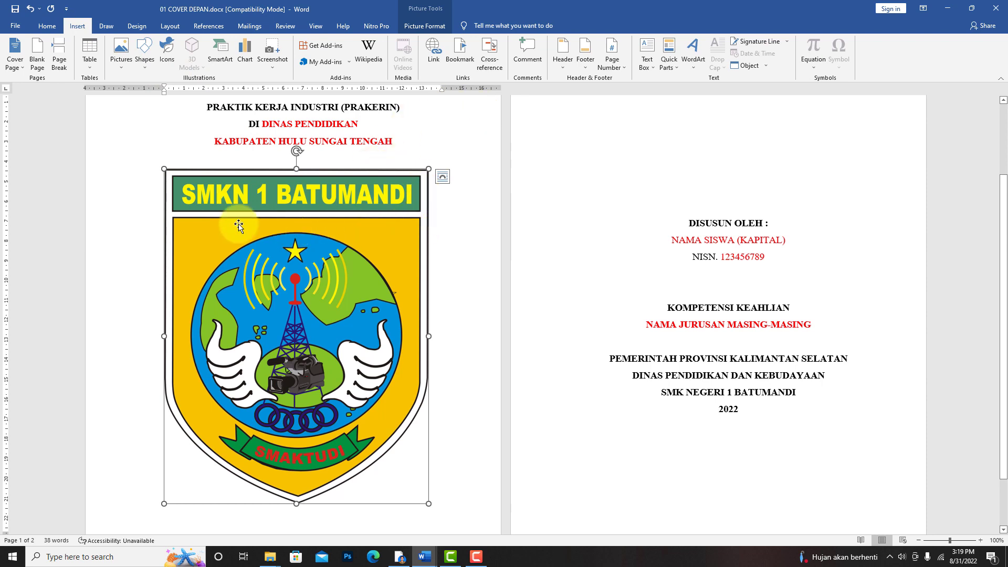
drag(164, 168, 189, 217)
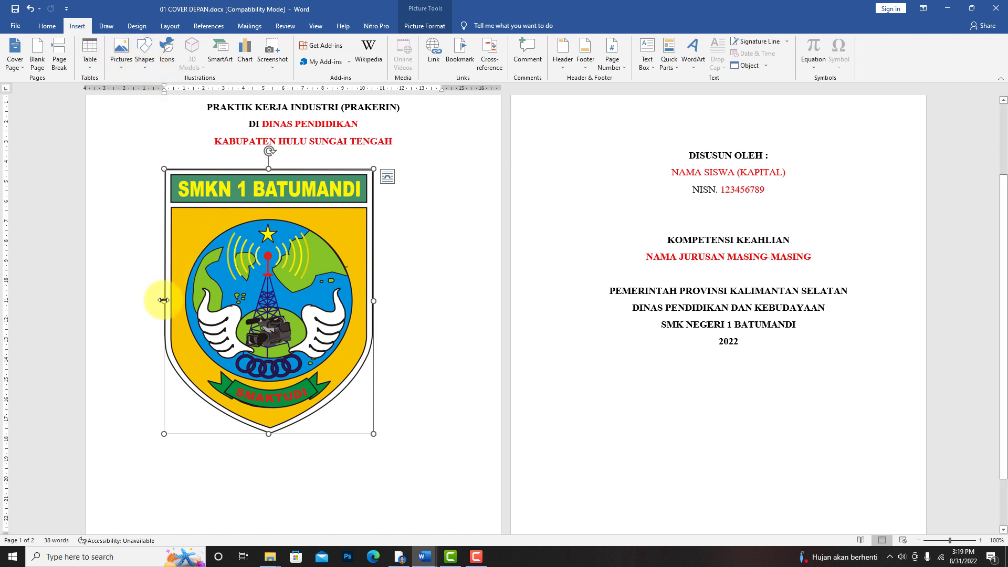
- Draw a black vertical and a black horizontal pen line crossing over the school logo
click(106, 27)
click(42, 57)
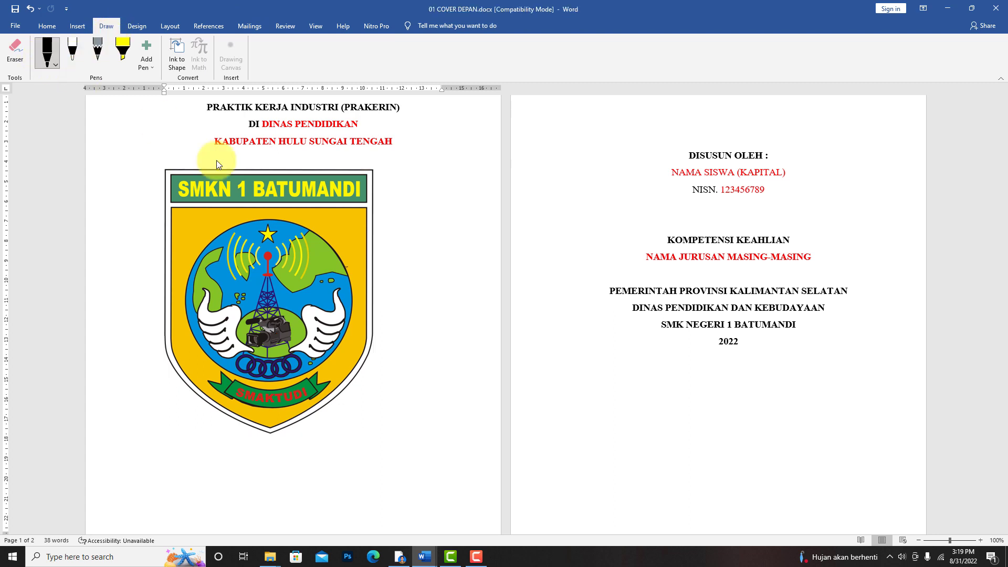
drag(270, 158, 271, 150)
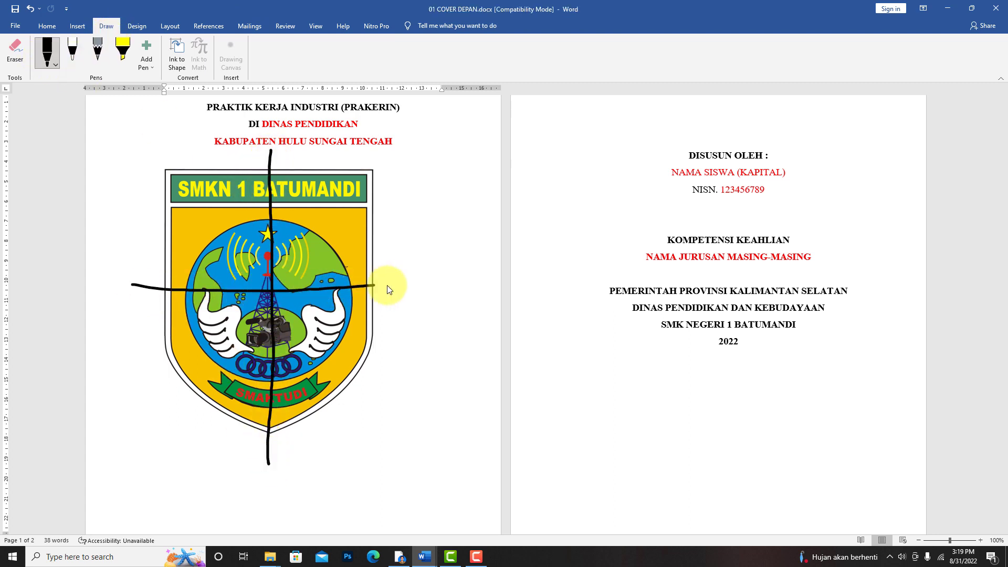
- Change the pen colour to pink and draw both diagonals across the school logo's corners
click(54, 65)
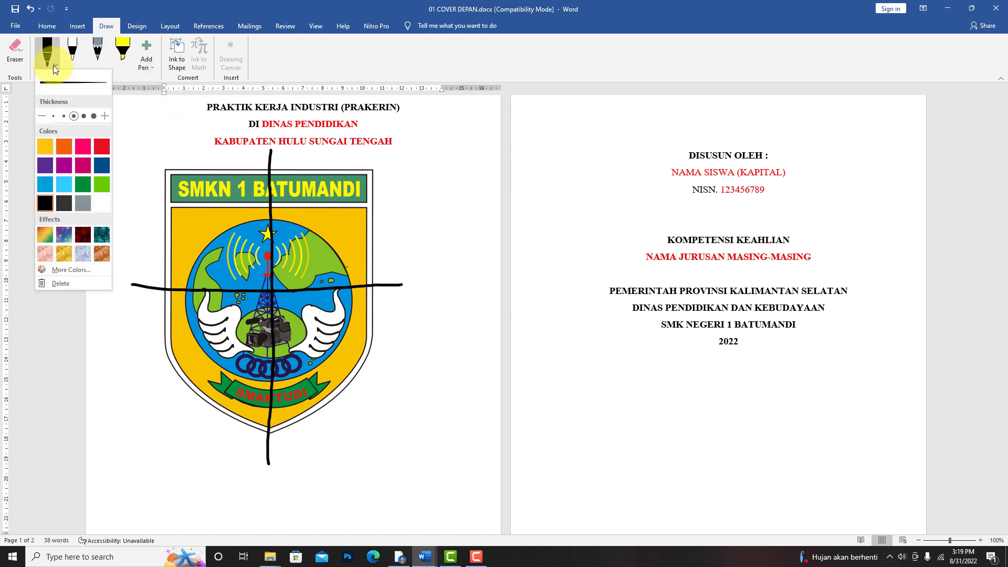
click(87, 149)
click(144, 139)
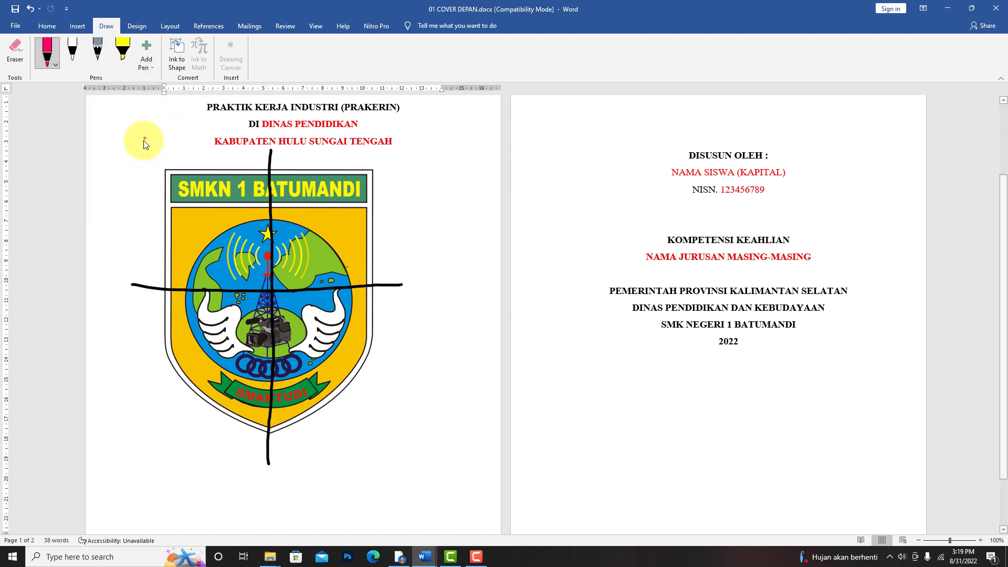
drag(146, 142, 186, 203)
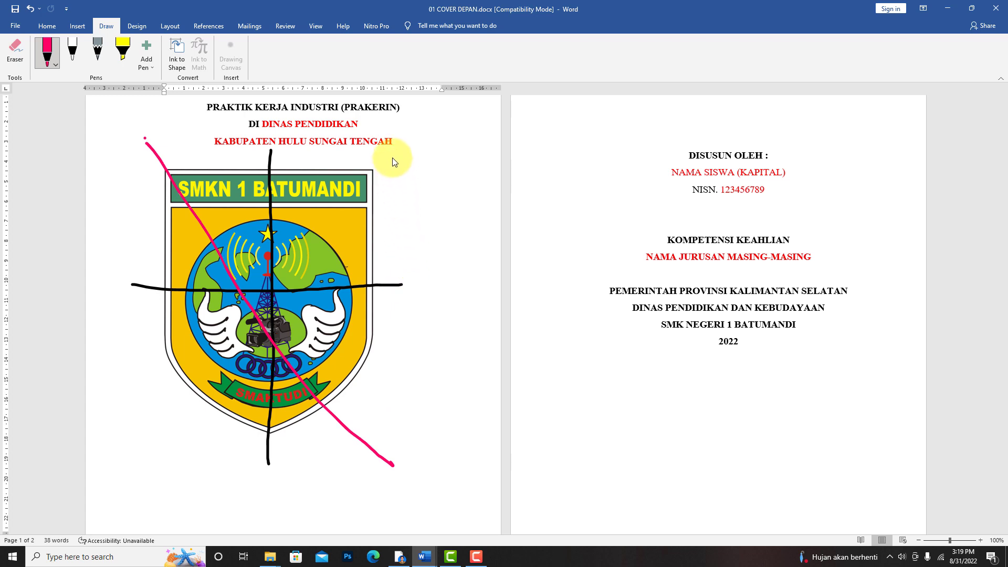
drag(392, 158, 159, 435)
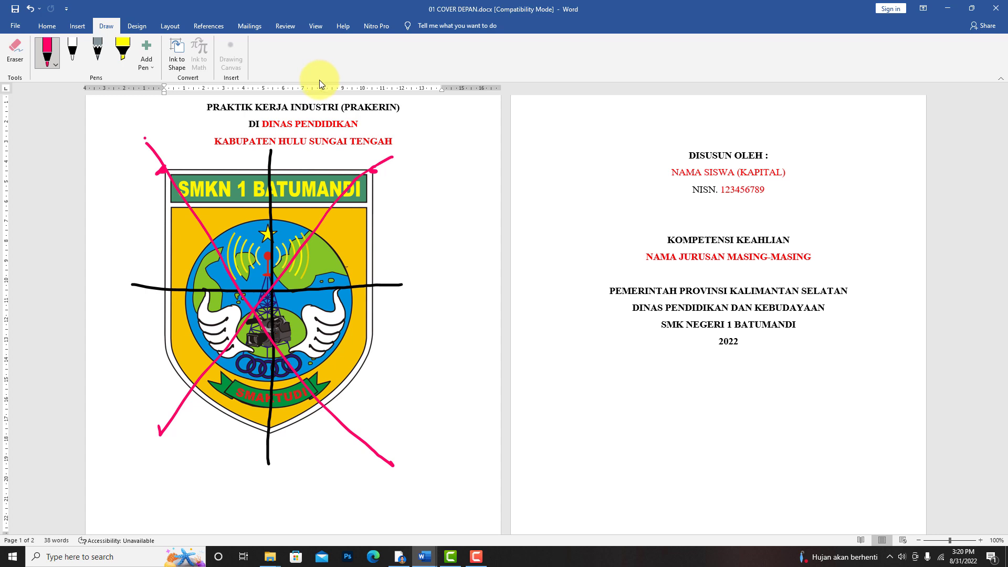
- Undo all the black and pink pen lines over the school logo and leave drawing mode
key(ctrl+z)
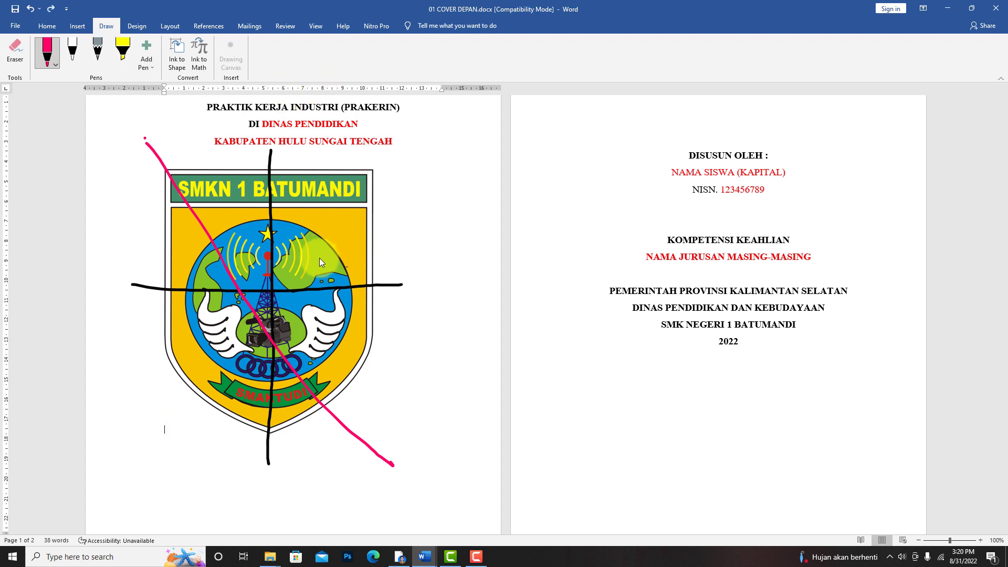
key(ctrl+z)
key(ctrl+z)
key(ctrl+z)
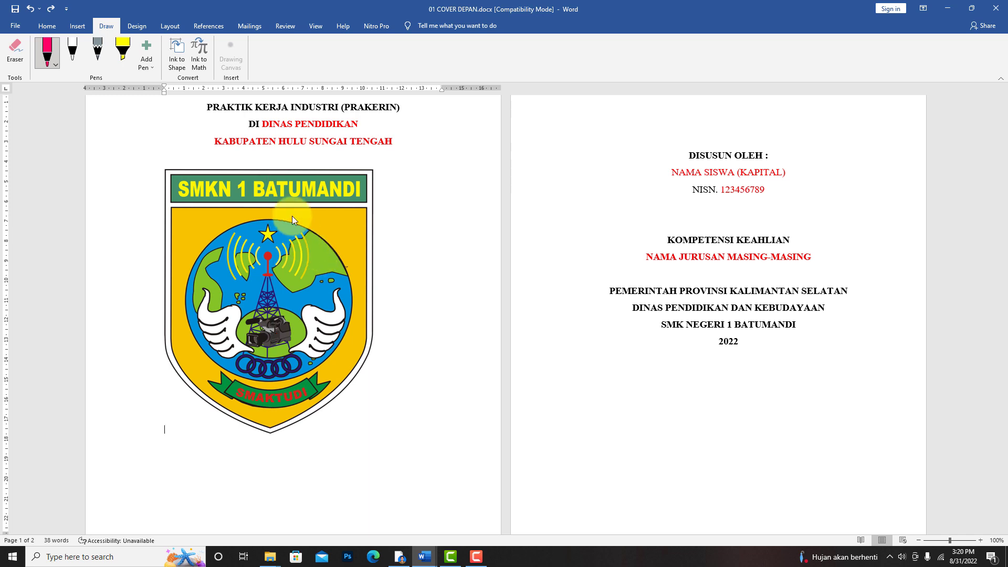
click(47, 42)
click(47, 26)
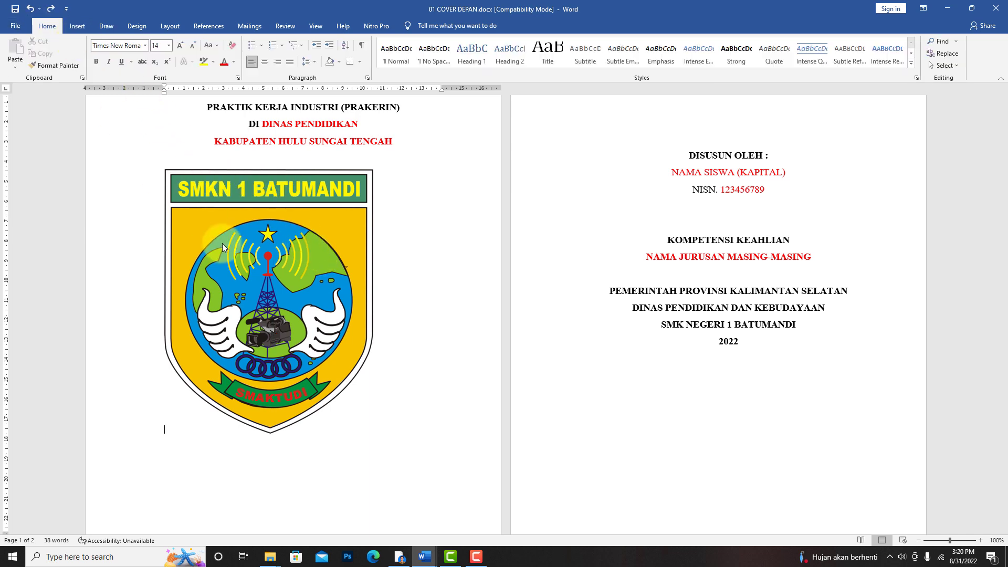
key(ctrl+z)
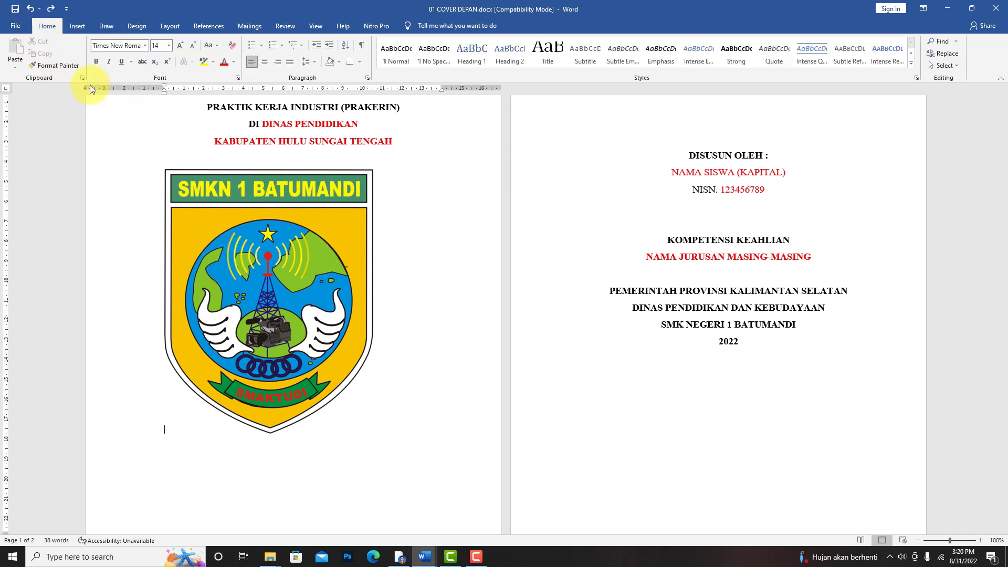
click(151, 184)
key(ctrl+z)
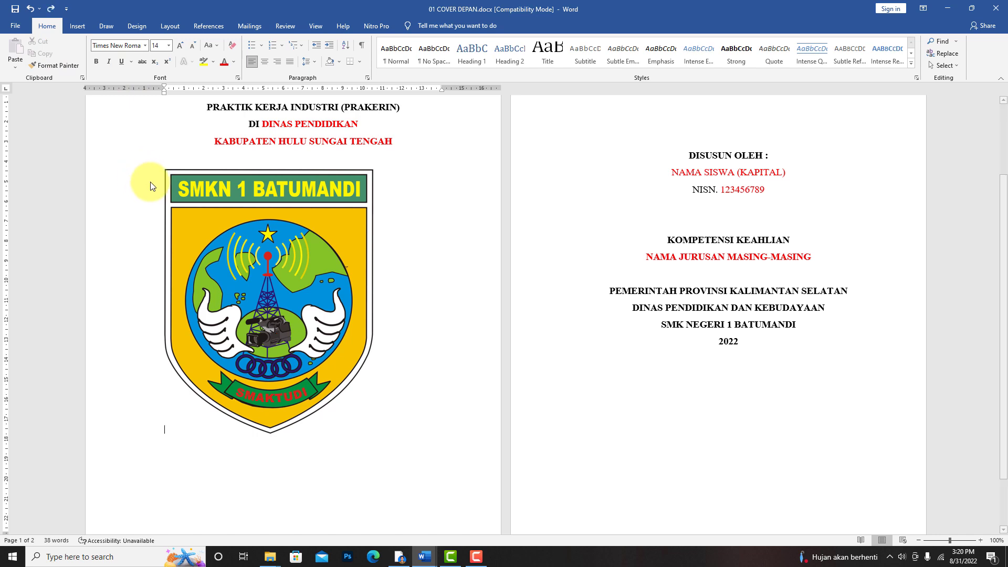
- Shrink the school logo again from its corner and try to move it across the page
key(ctrl+z)
drag(167, 171, 215, 235)
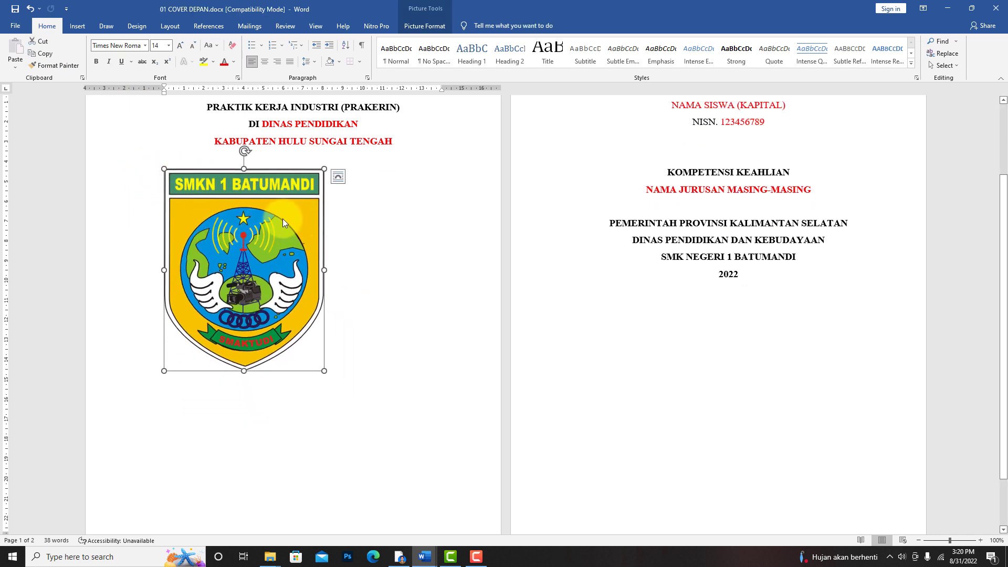
drag(291, 212, 269, 266)
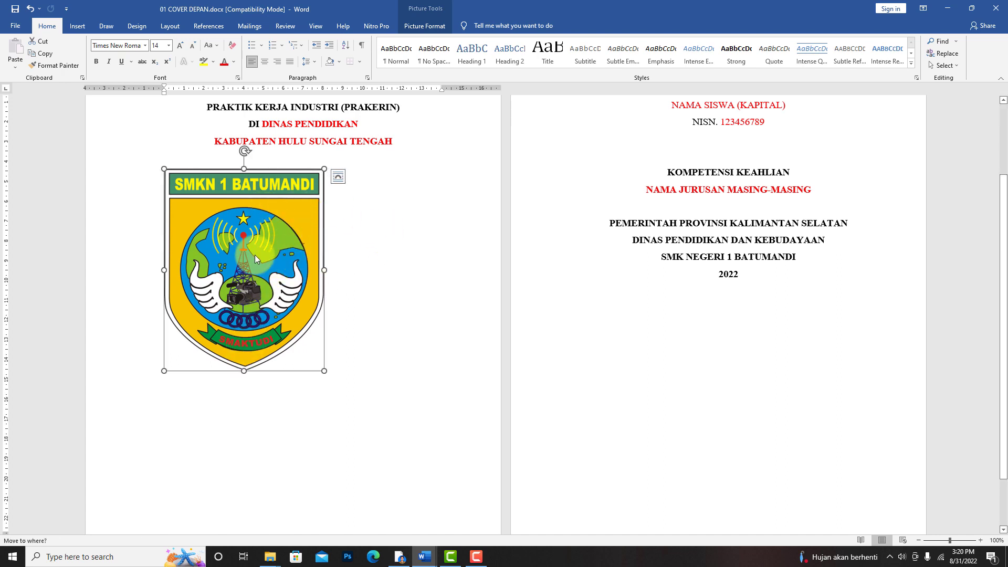
- Set the school logo's text wrapping to In Front of Text and move it freely on the cover
right_click(288, 189)
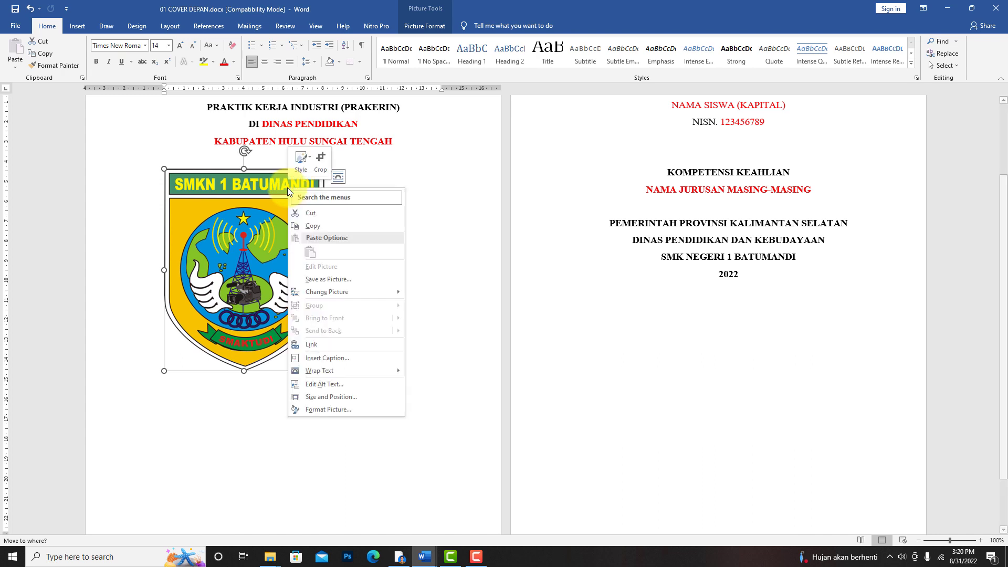
mouse_move(319, 370)
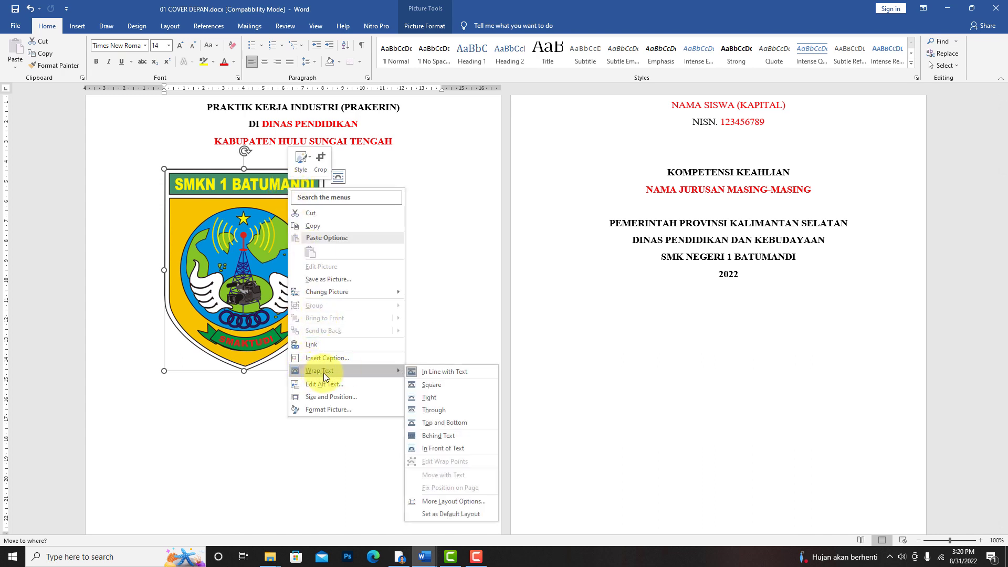
click(440, 448)
drag(330, 257, 254, 271)
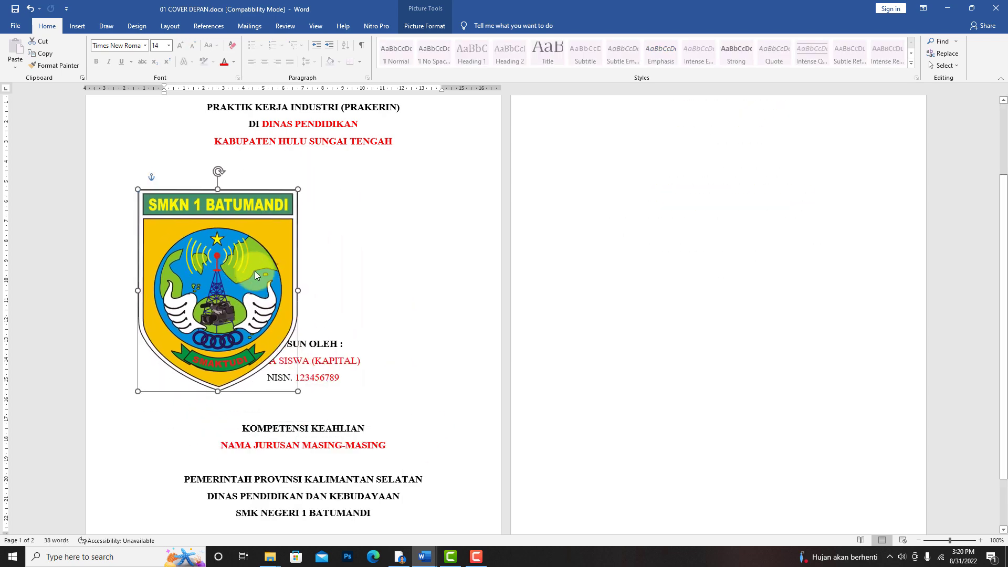
- Try Square text wrapping on the school logo and move the logo beside the cover text
click(314, 179)
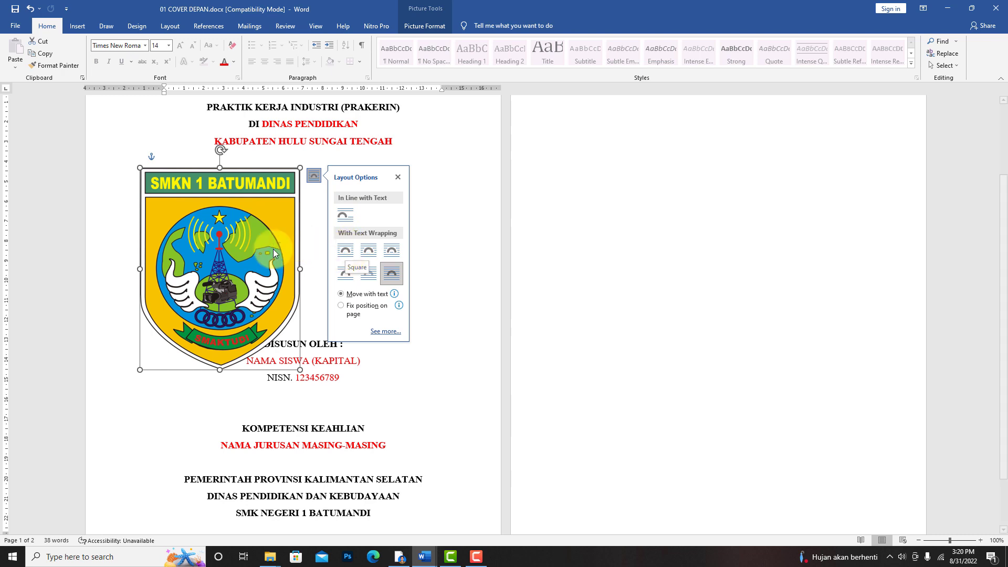
click(450, 217)
key(ctrl+z)
right_click(435, 238)
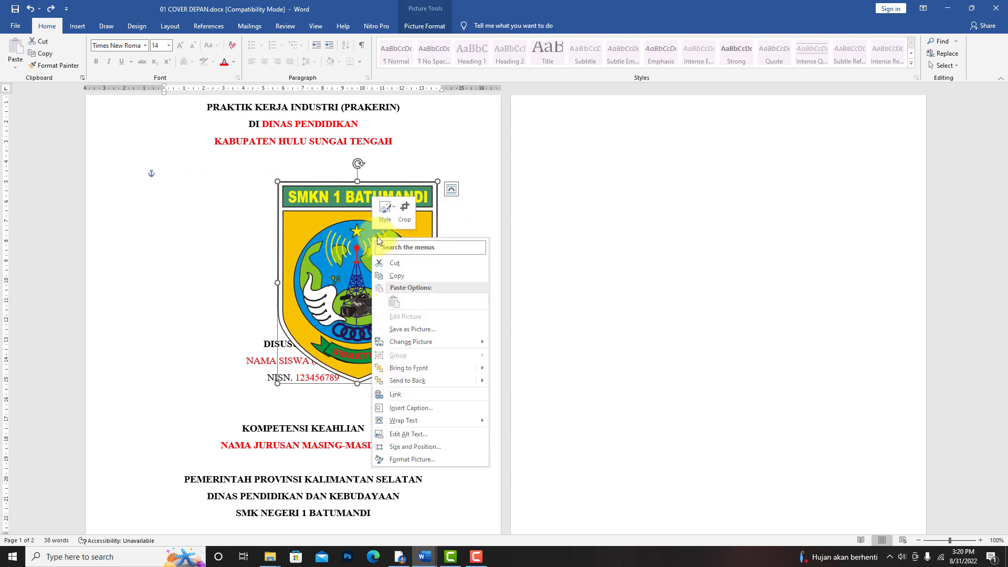
click(452, 189)
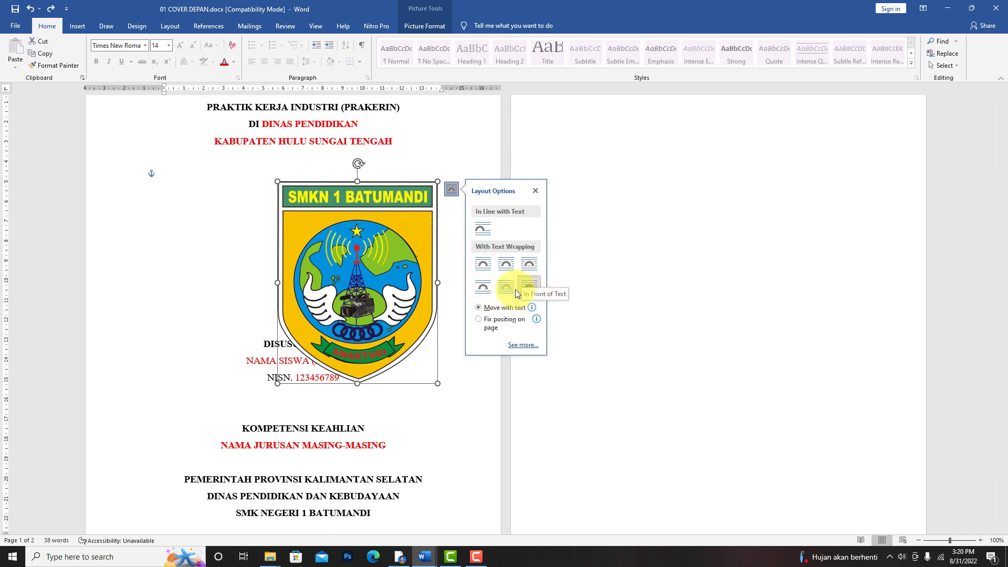
click(482, 263)
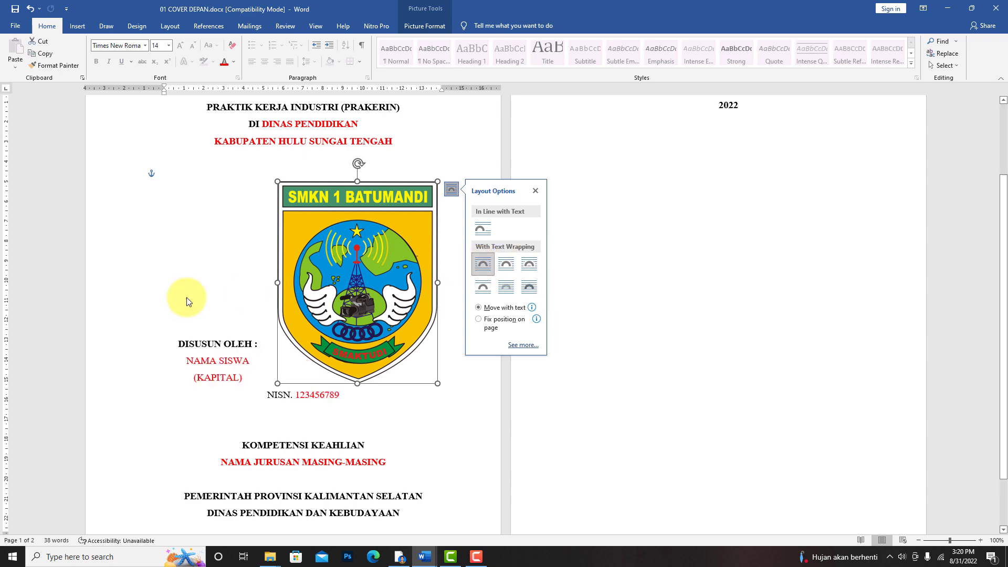
drag(342, 227, 279, 215)
- Set the school logo's wrapping back to In Front of Text and move it to the middle of the page
right_click(306, 198)
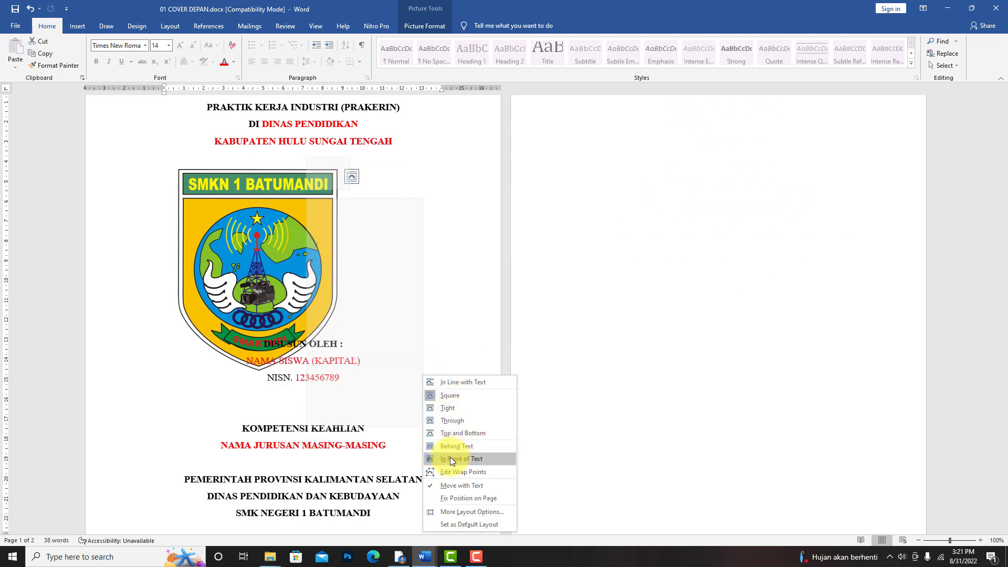
click(450, 458)
drag(272, 225, 314, 209)
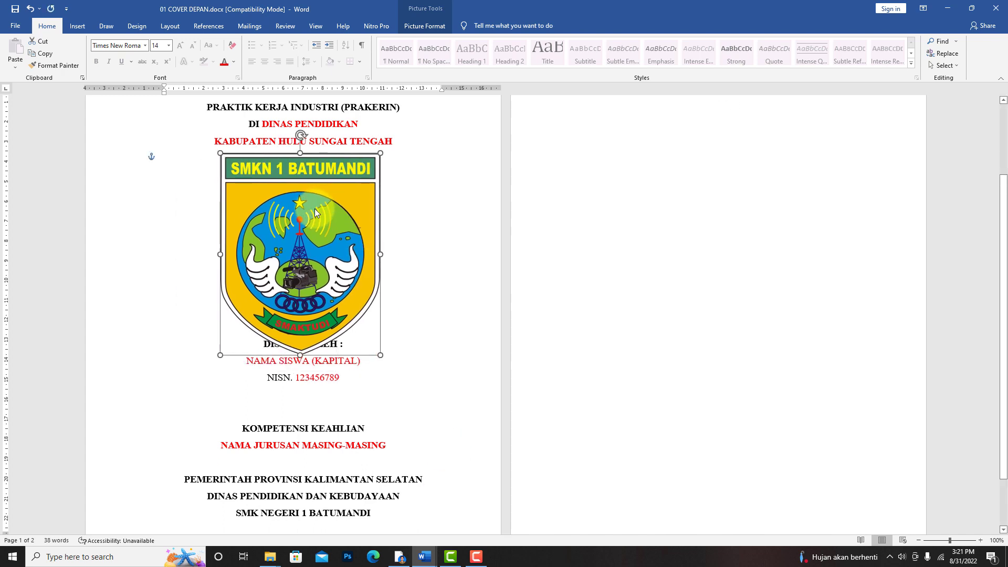
- Shrink and centre the school logo between the title and "DISUSUN OLEH :", and add a blank line before "DISUSUN OLEH :"
click(388, 358)
drag(384, 362, 341, 289)
drag(289, 239, 316, 266)
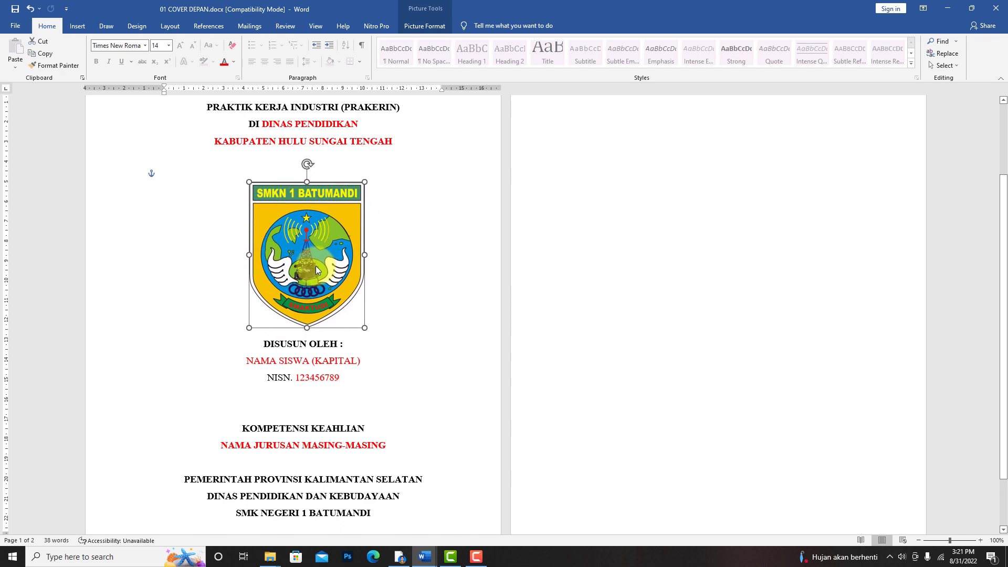
click(264, 344)
key(Return)
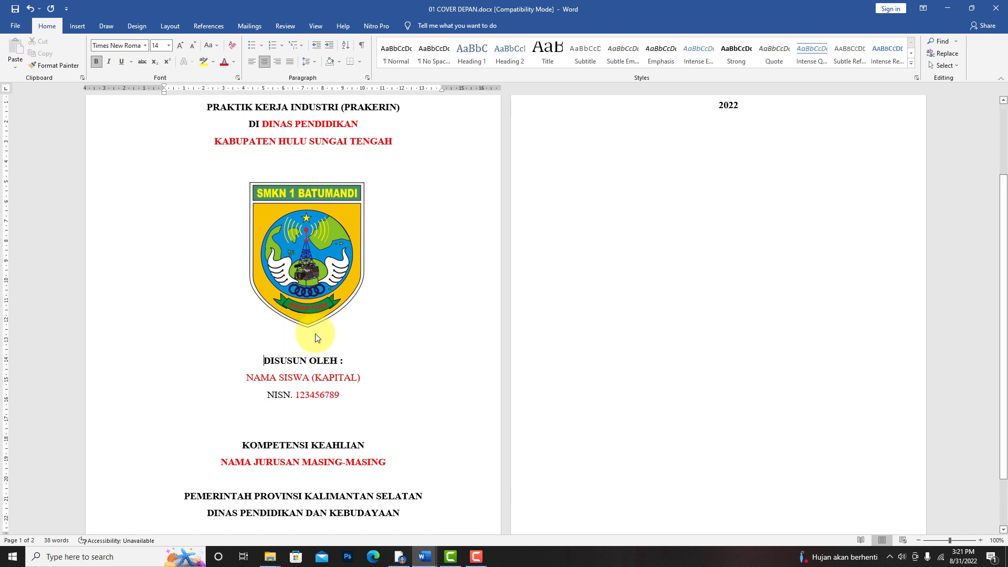
- Replace the NAMA SISWA (KAPITAL) placeholder with the student's full name in capitals and enter the student's NISN number
drag(395, 379, 258, 389)
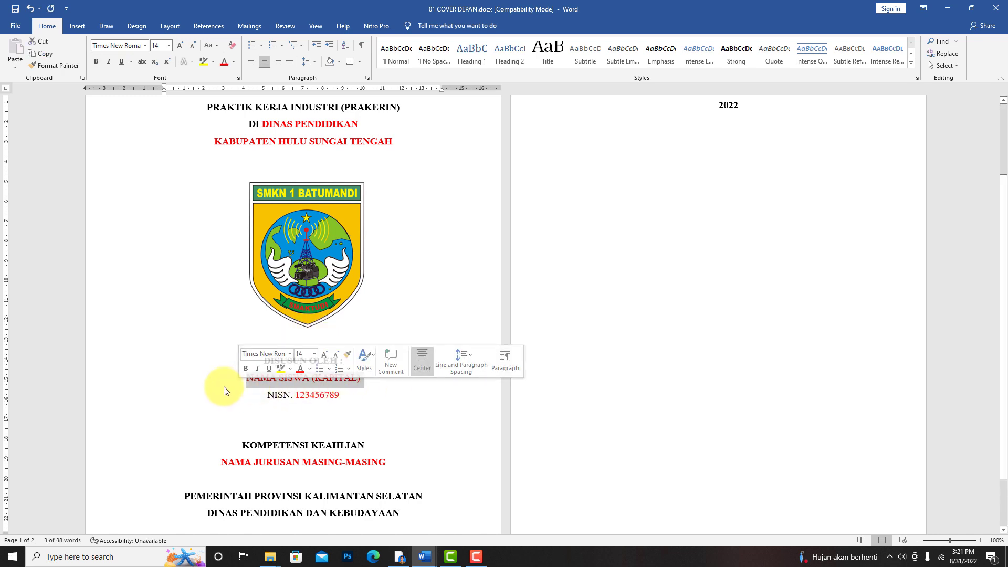
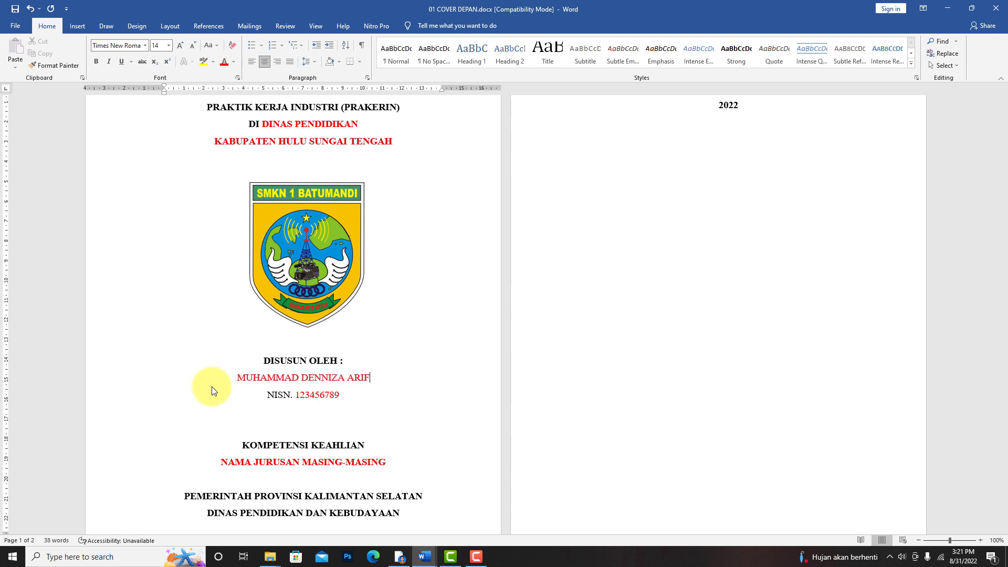
double_click(295, 402)
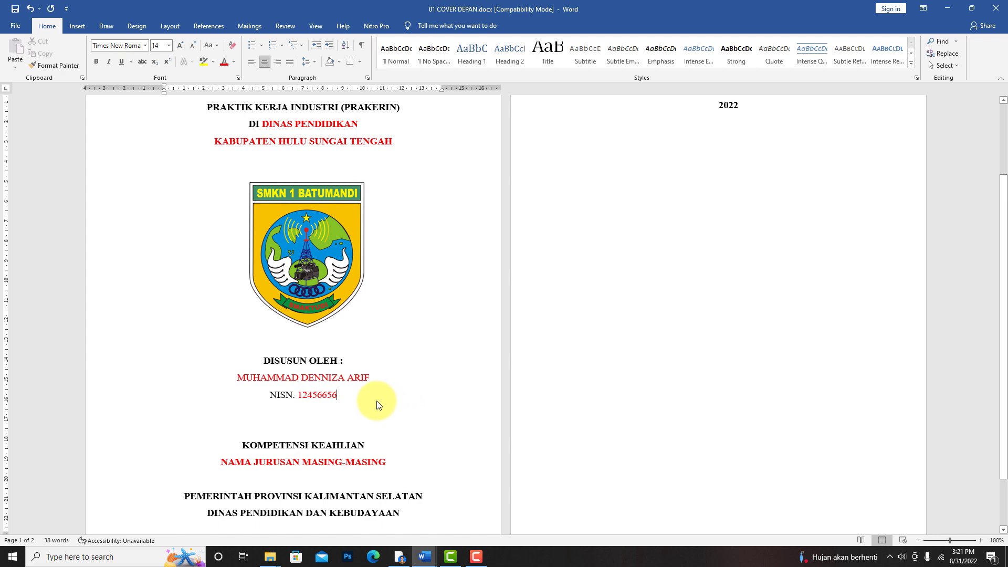
- Set the font colour of the red institution and regency text, the student name and the NISN to Automatic black
scroll(291, 207, up, 1)
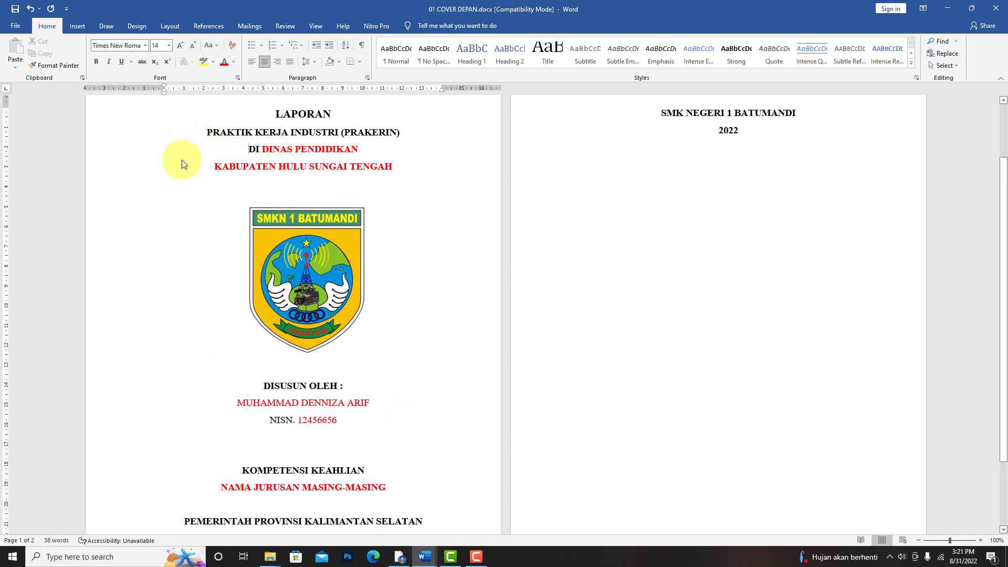
drag(182, 160, 389, 183)
click(234, 63)
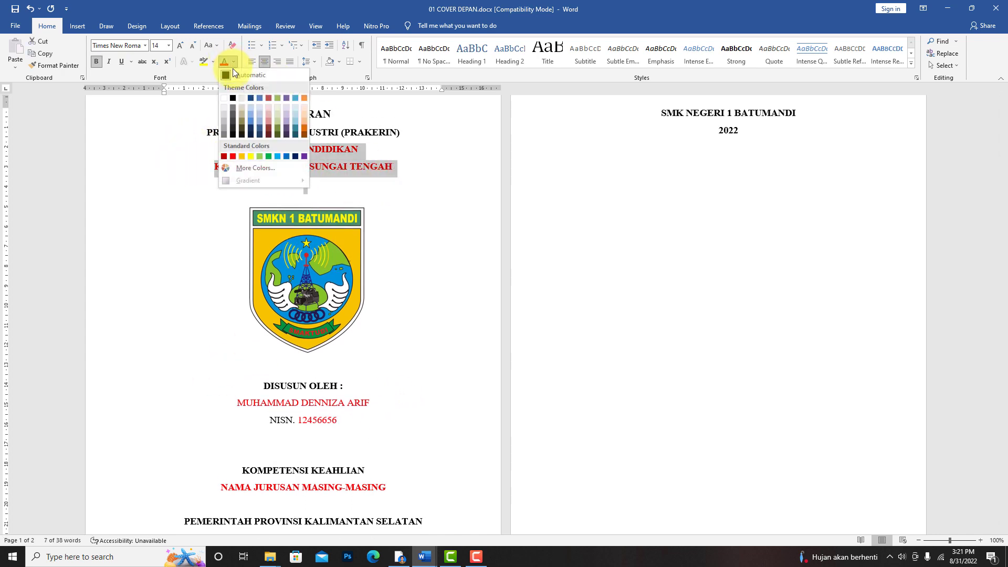
click(234, 75)
drag(223, 405, 386, 423)
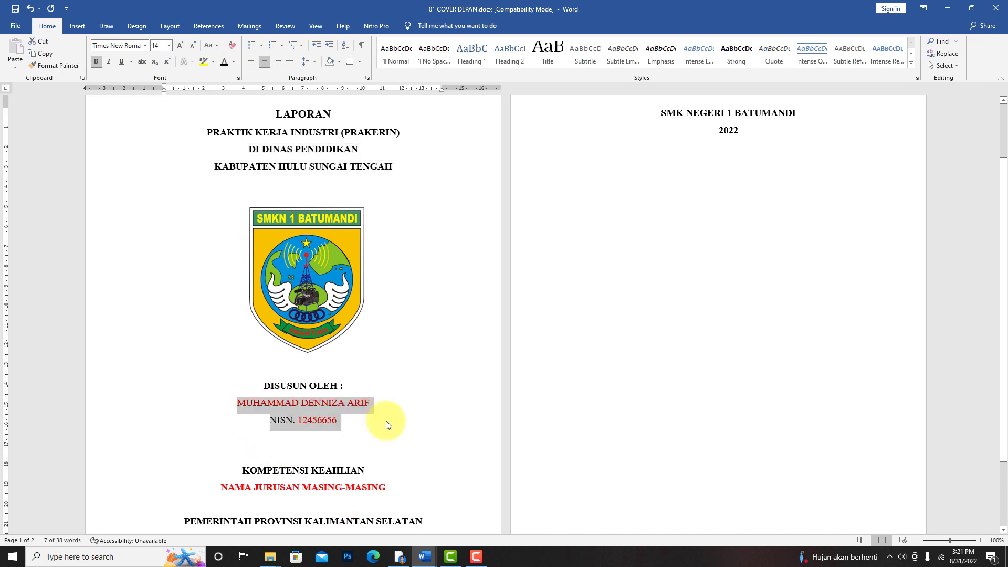
click(226, 63)
click(471, 310)
- Select the NAMA JURUSAN MASING-MASING placeholder under KOMPETENSI KEAHLIAN
scroll(400, 346, down, 1)
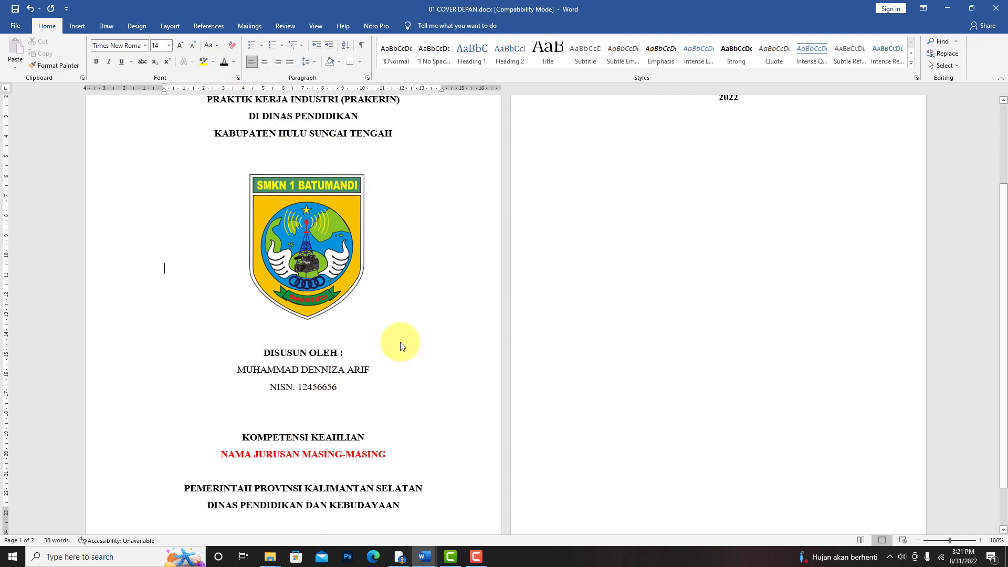
scroll(287, 434, down, 2)
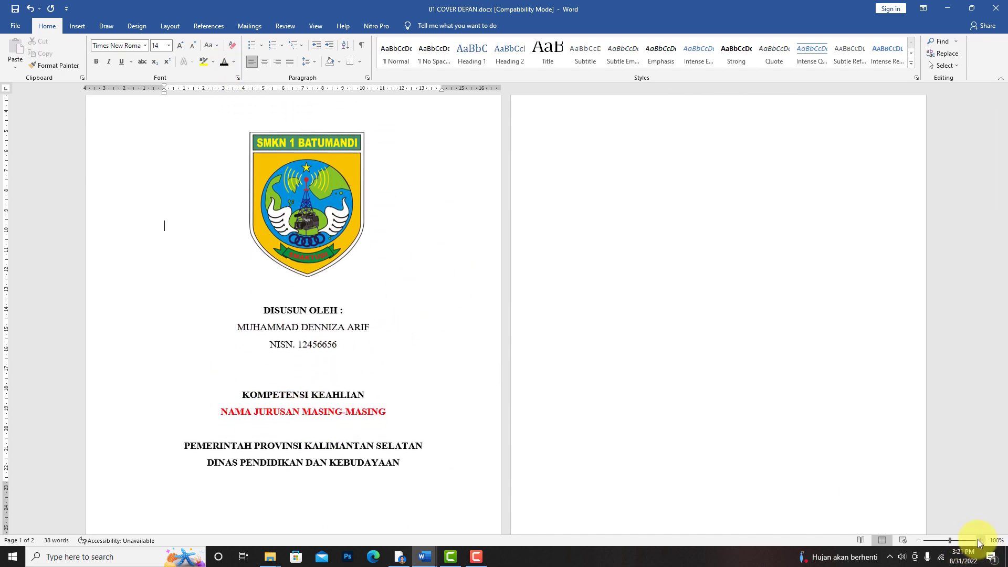
click(980, 541)
click(980, 540)
scroll(329, 323, down, 2)
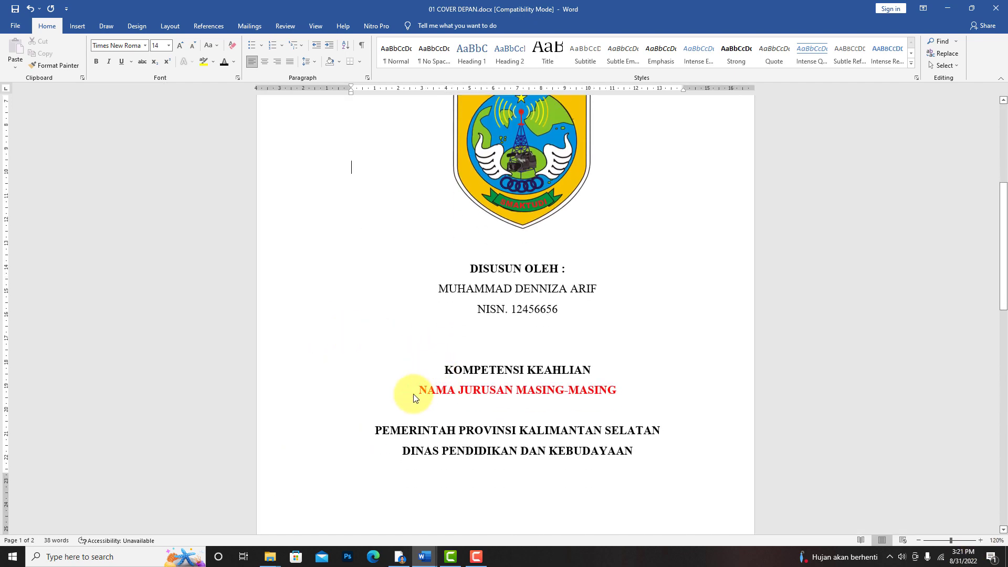
drag(486, 395, 611, 392)
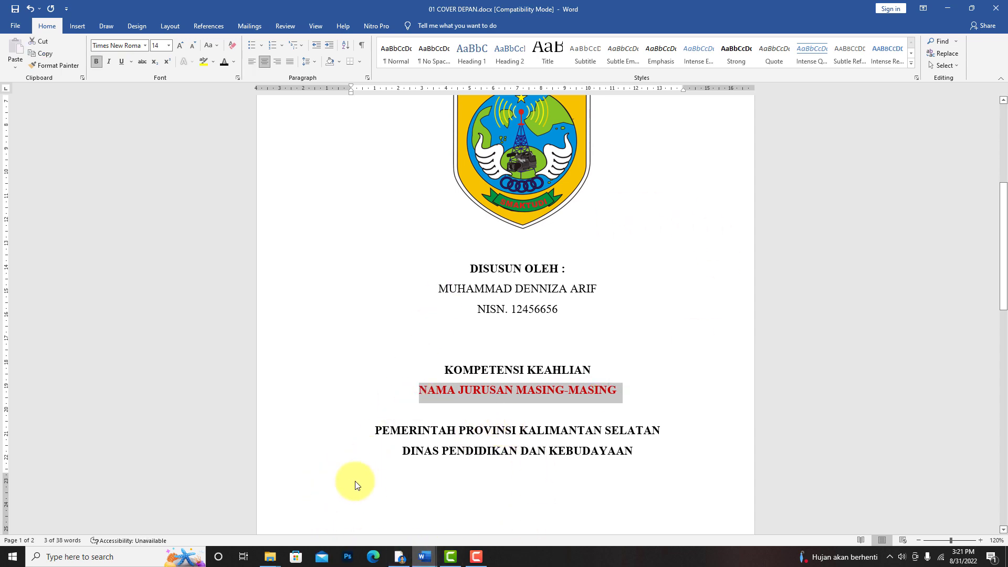
- Switch to Google Drive, show the BAHAN LAPORAN PRAKERIN 2022 folder as a list and open NAMA KOMPETENSI KEAHLIAN.docx
click(398, 555)
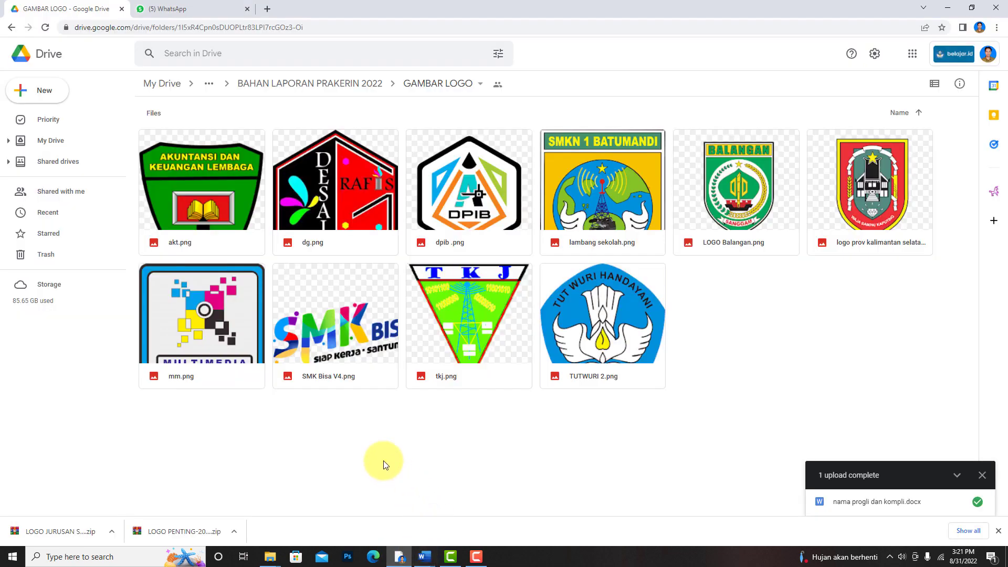
click(309, 84)
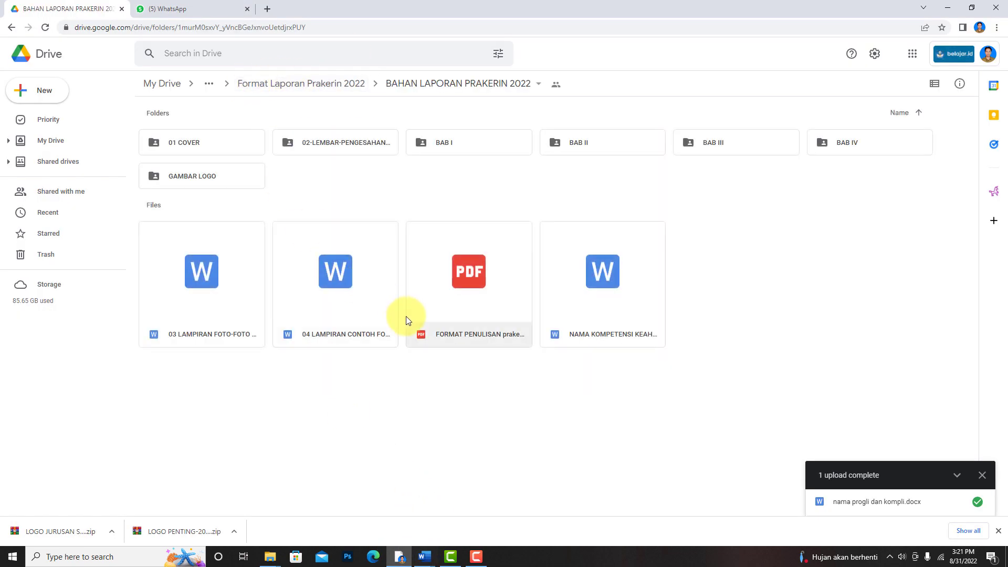
click(935, 83)
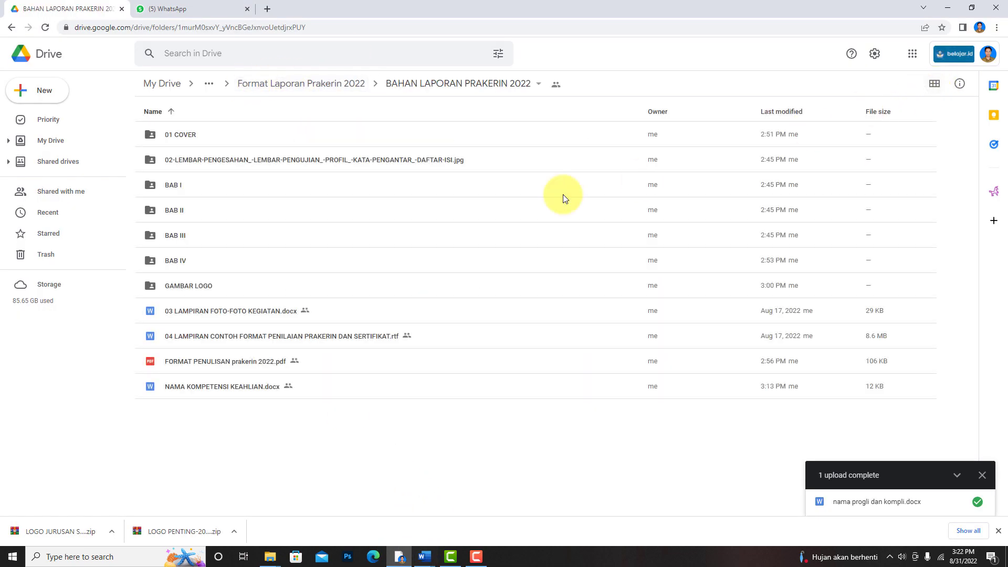
double_click(228, 386)
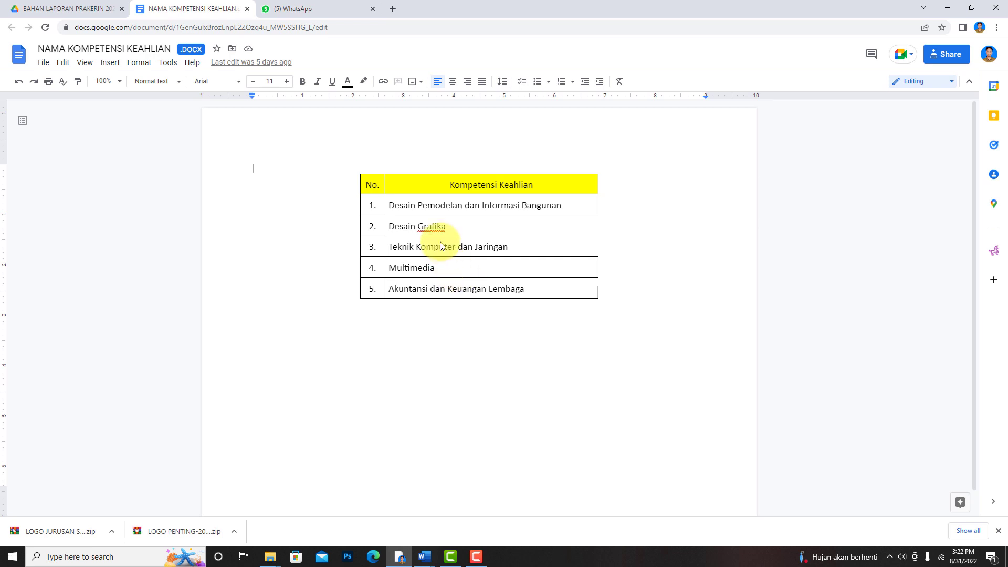
- Copy "Teknik Komputer dan Jaringan" from the competency table and paste it over the selected placeholder in 01 COVER DEPAN.docx in Word
mouse_move(349, 209)
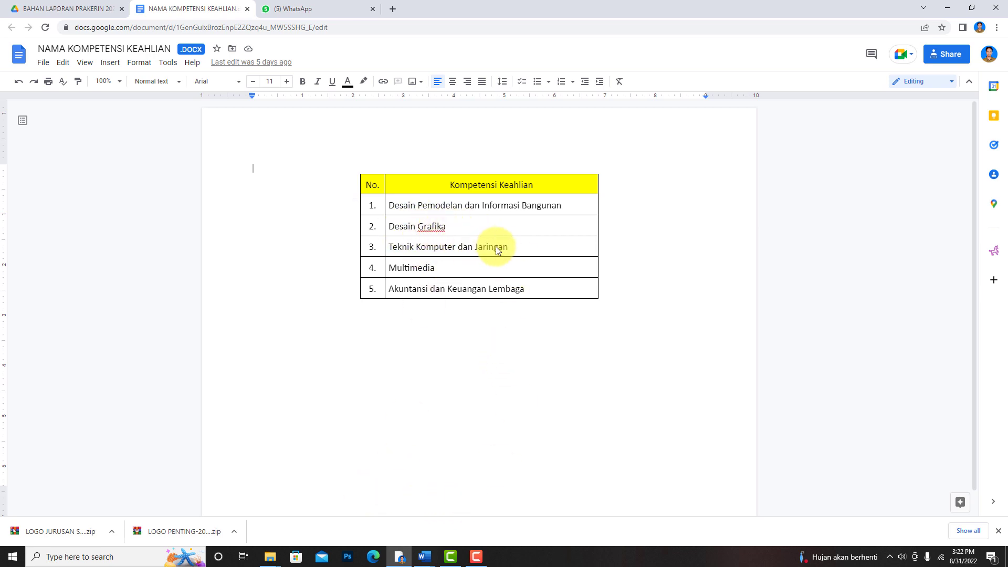
drag(512, 244, 404, 256)
right_click(410, 248)
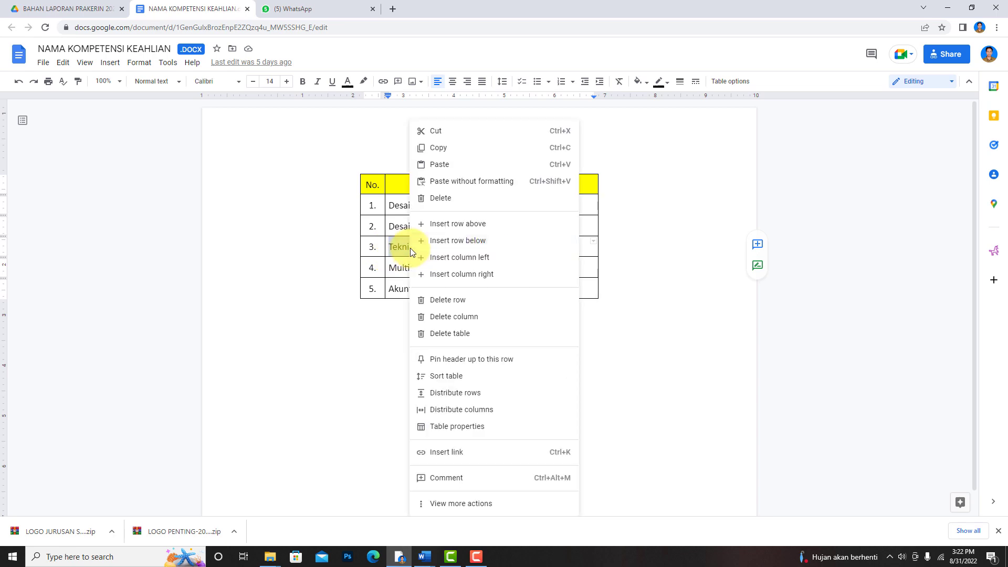
click(442, 148)
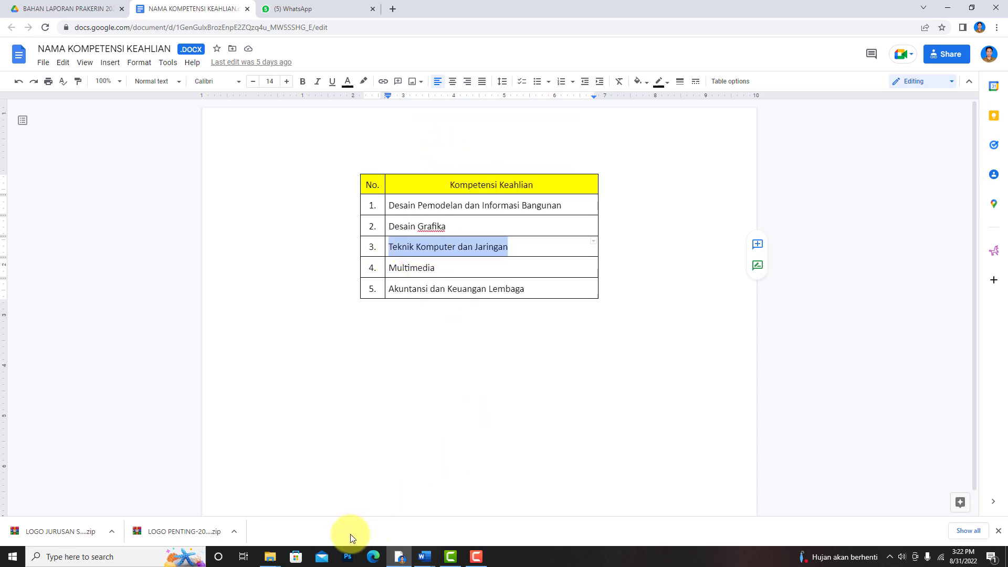
mouse_move(425, 557)
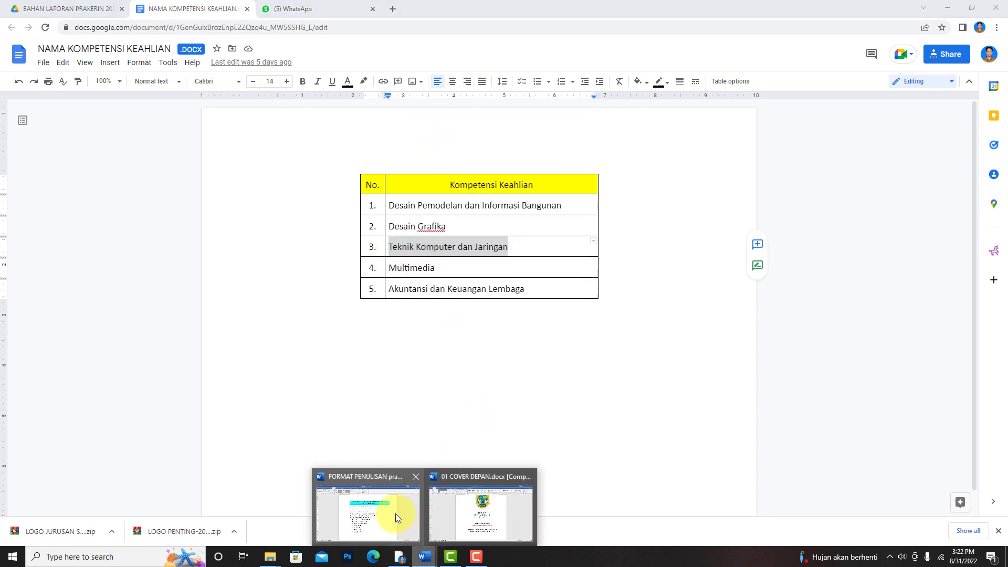
click(462, 506)
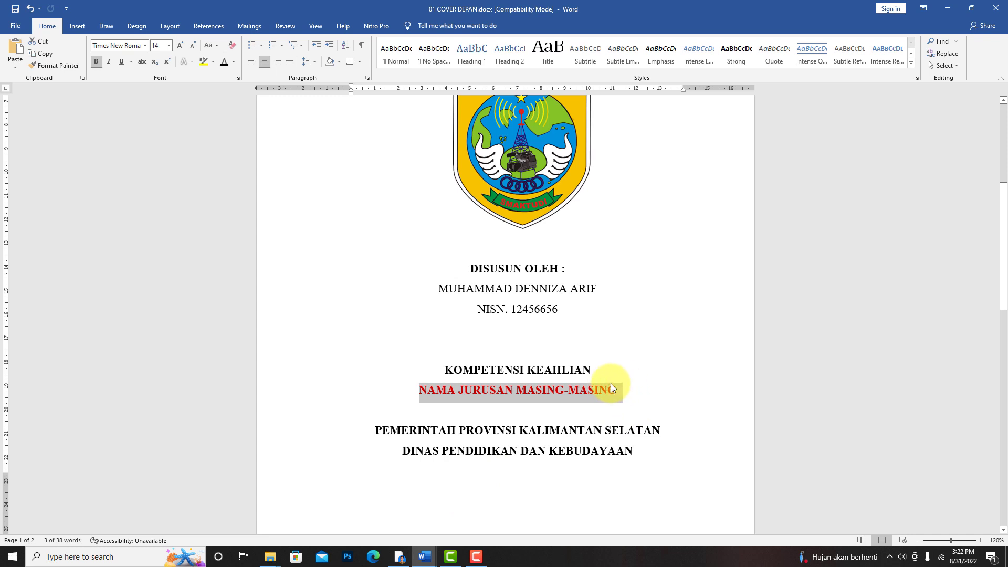
key(ctrl+v)
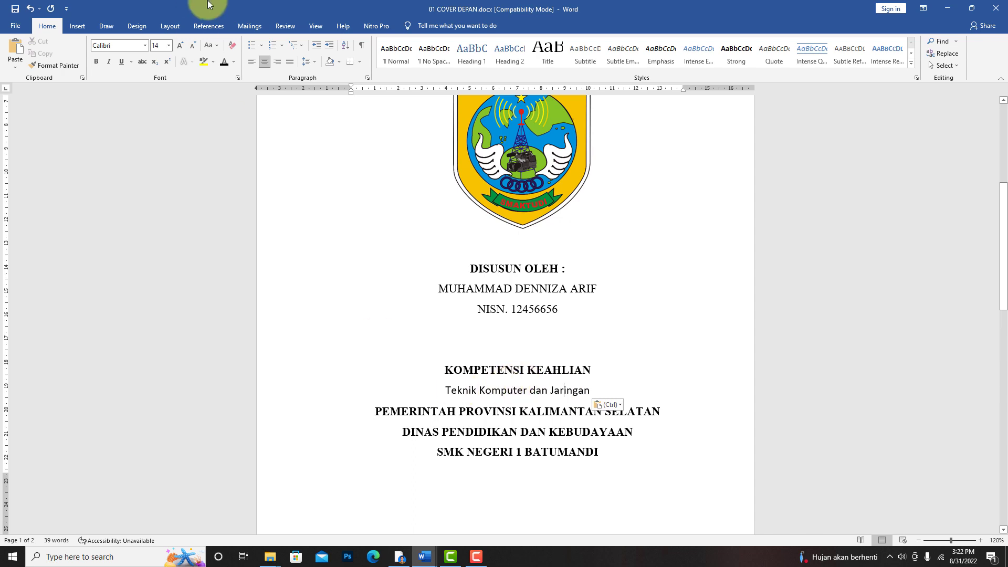
- Set the font of "Teknik Komputer dan Jaringan" under KOMPETENSI KEAHLIAN to Times New Roman
click(490, 370)
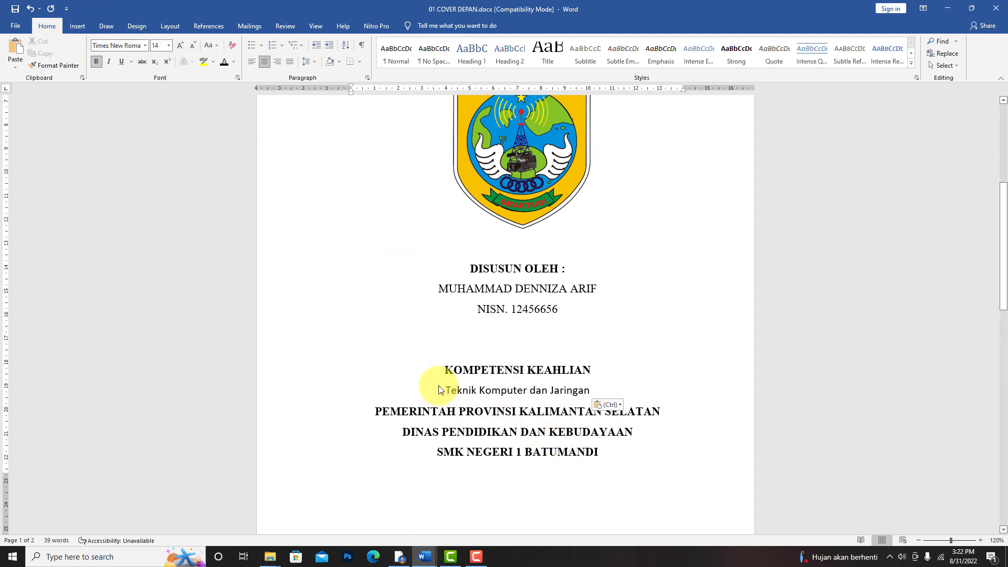
drag(444, 391, 590, 393)
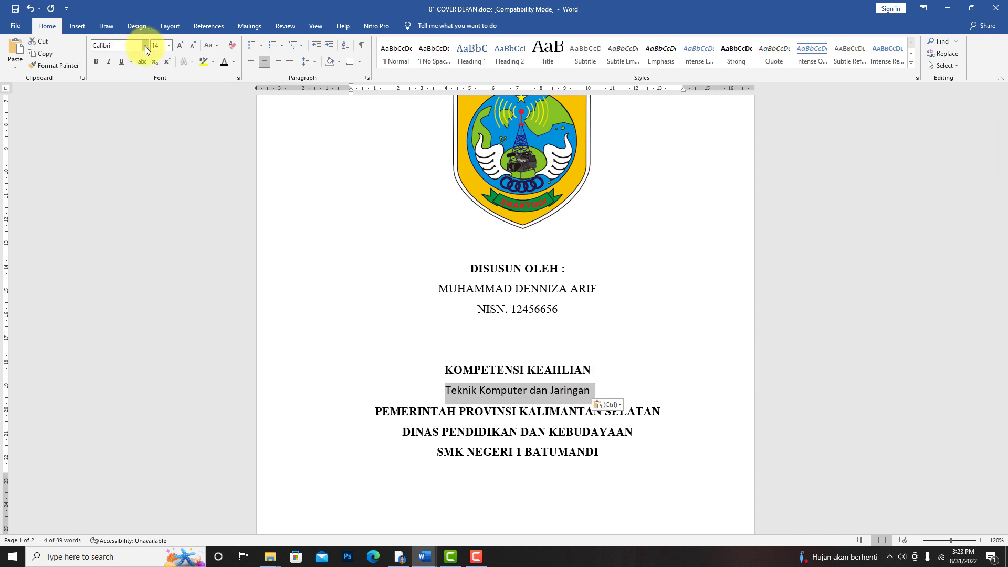
click(145, 46)
click(141, 58)
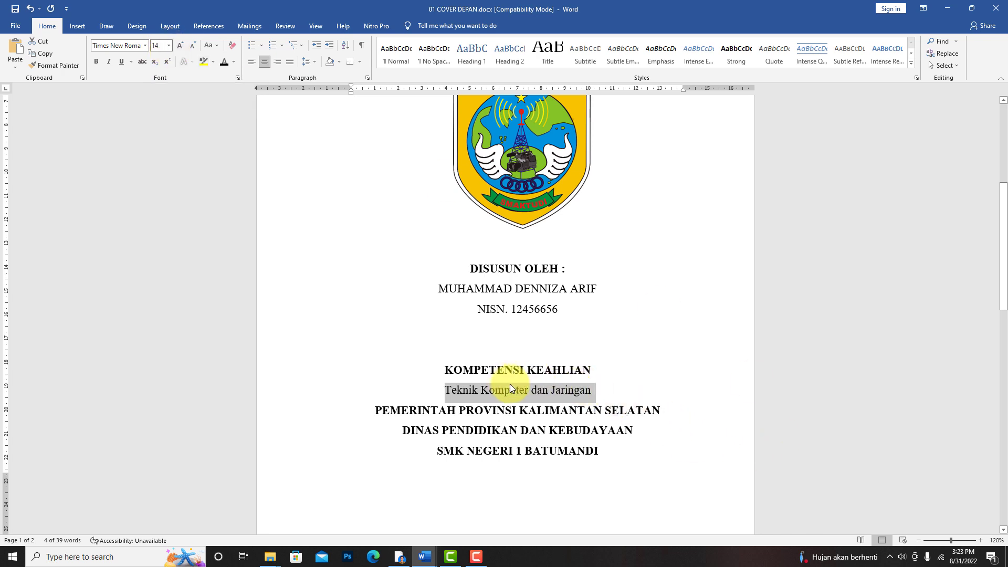
- Check the font and cover capitalisation rules in FORMAT PENULISAN prakerin 2022.docx and return to 01 COVER DEPAN.docx
click(425, 556)
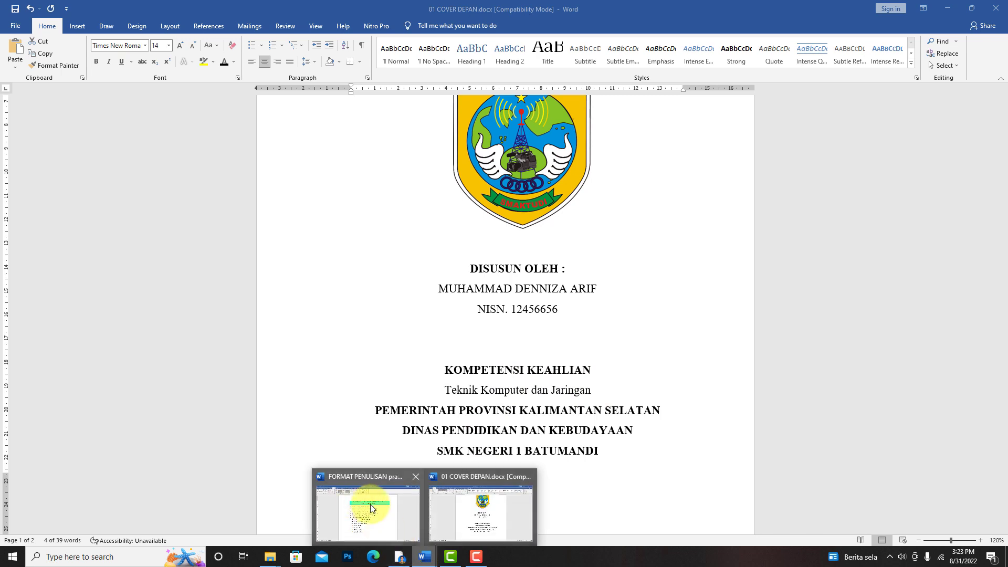
click(370, 504)
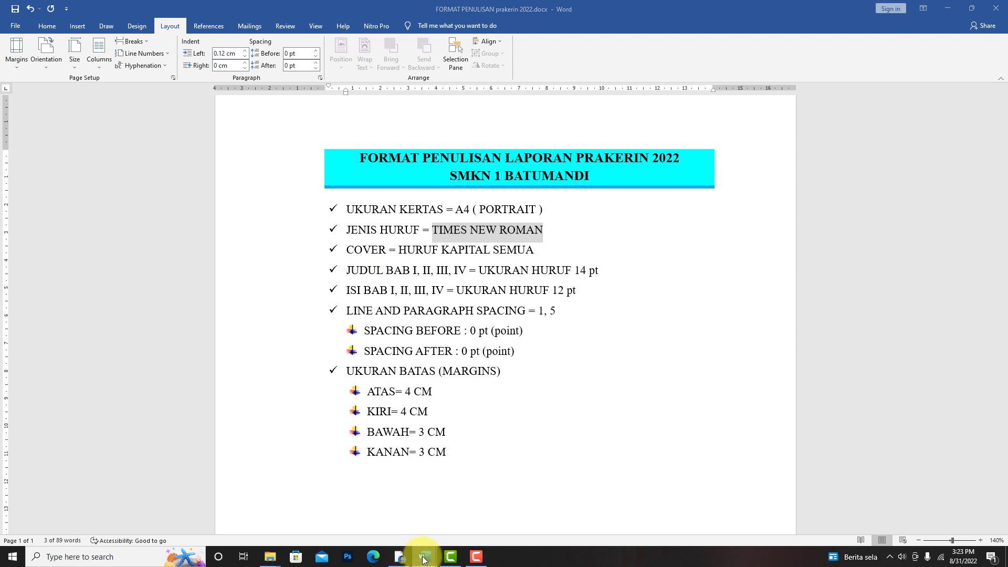
mouse_move(424, 557)
click(465, 522)
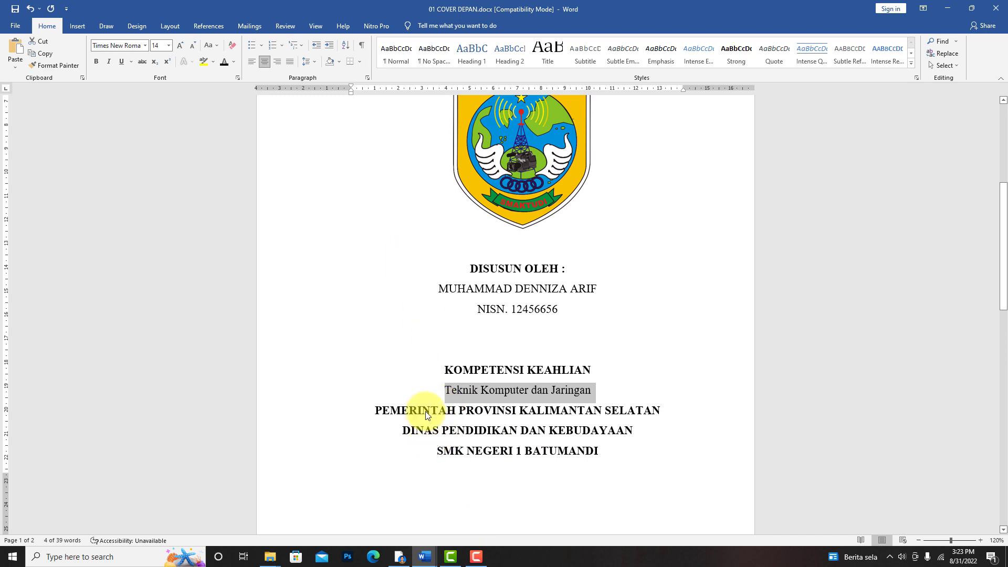
- Add the note "shift + F3" after the competency name and enlarge it to 24 pt
click(598, 389)
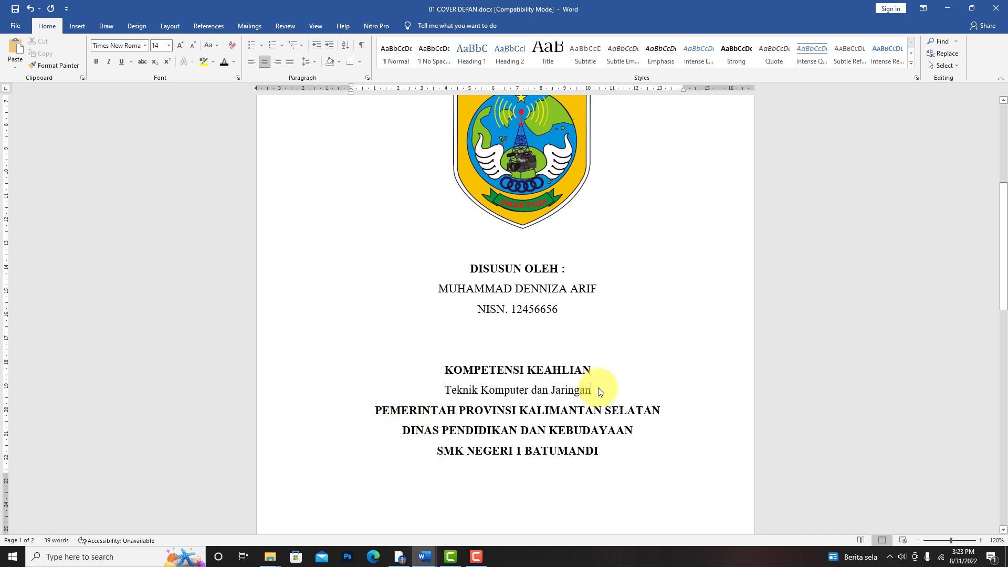
text(shif)
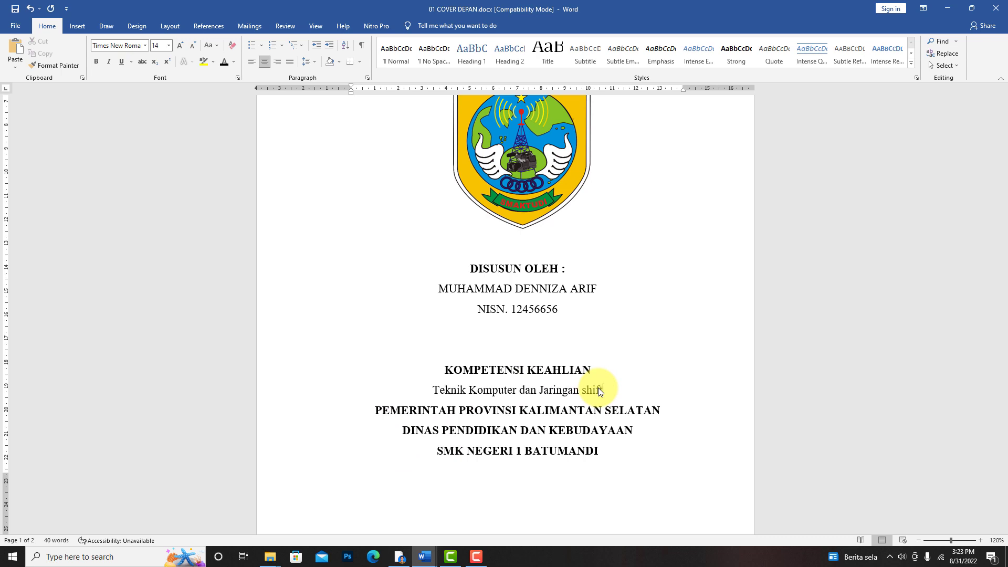
text(t +)
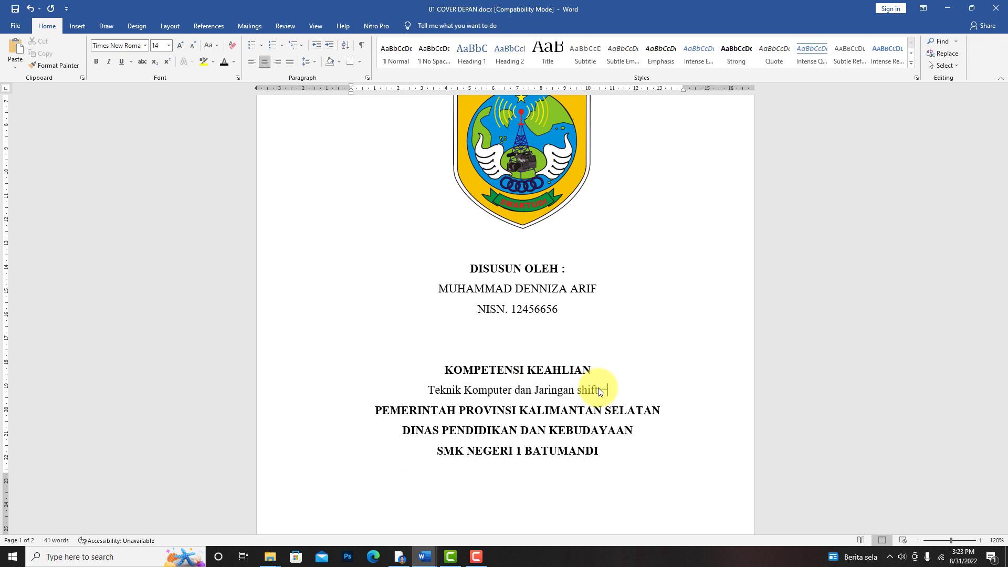
text( F3)
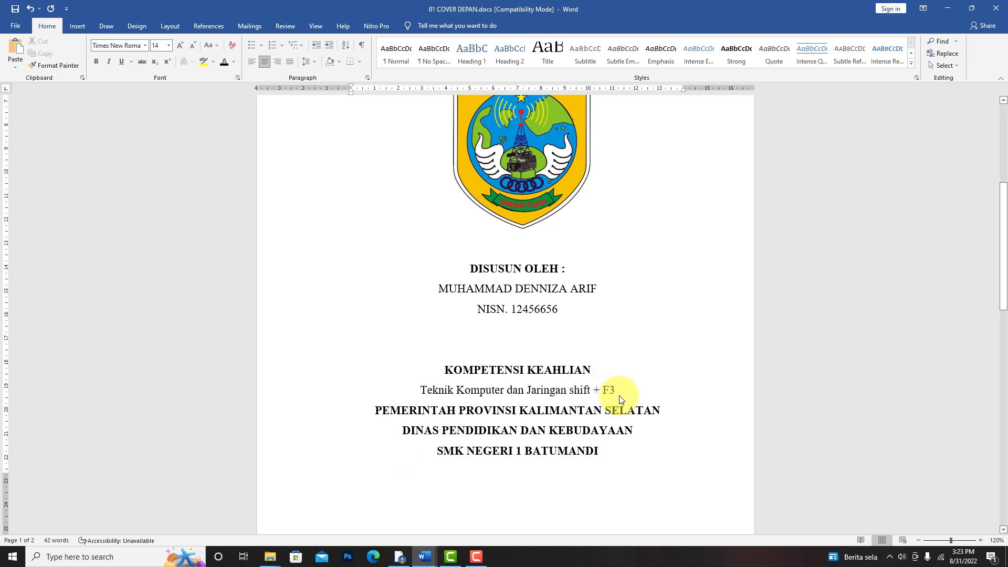
drag(619, 396, 567, 396)
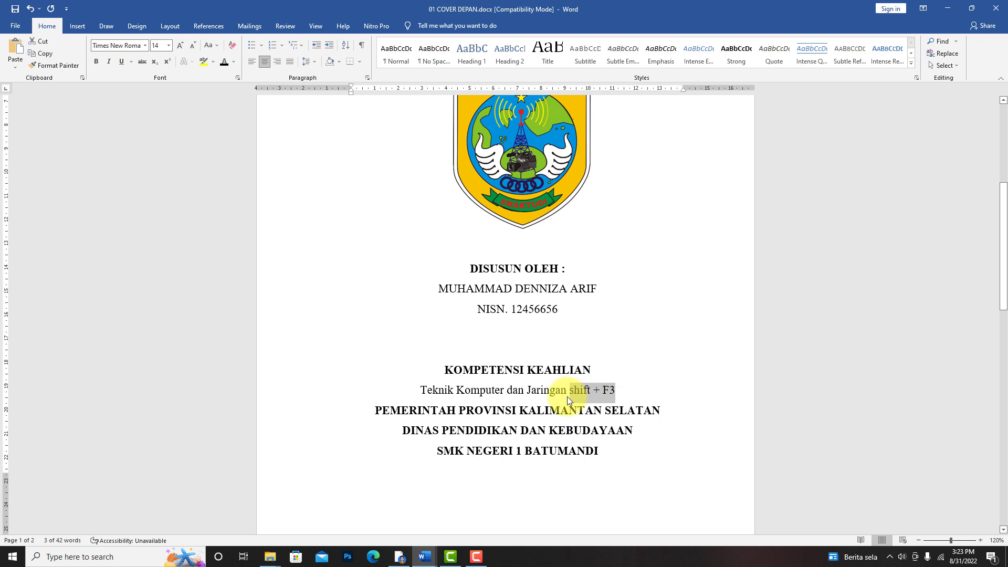
key(ctrl+equal)
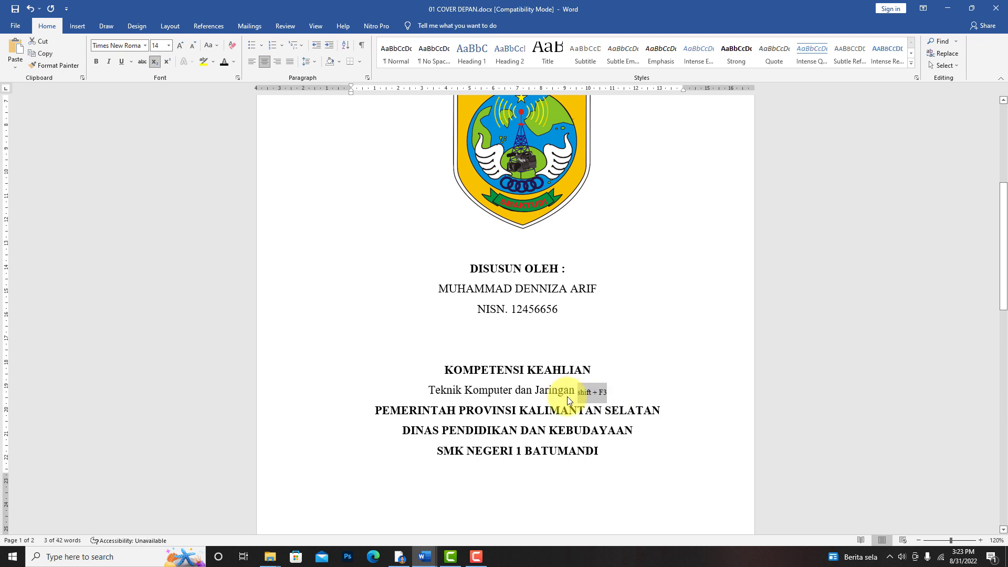
key(ctrl+equal)
key(ctrl+shift+period)
key(ctrl+shift+period)
key(ctrl+shift+period)
key(ctrl+shift+period)
key(ctrl+shift+period)
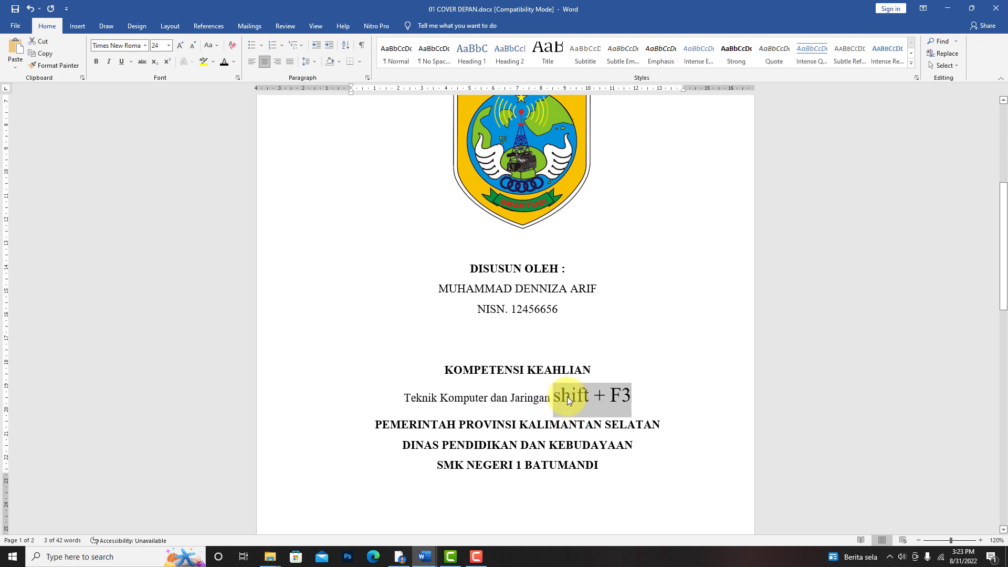
- Cycle the competency name through uppercase, lowercase and capitalised words, and delete the "shift + F3" note beside it
click(568, 395)
drag(554, 399, 405, 395)
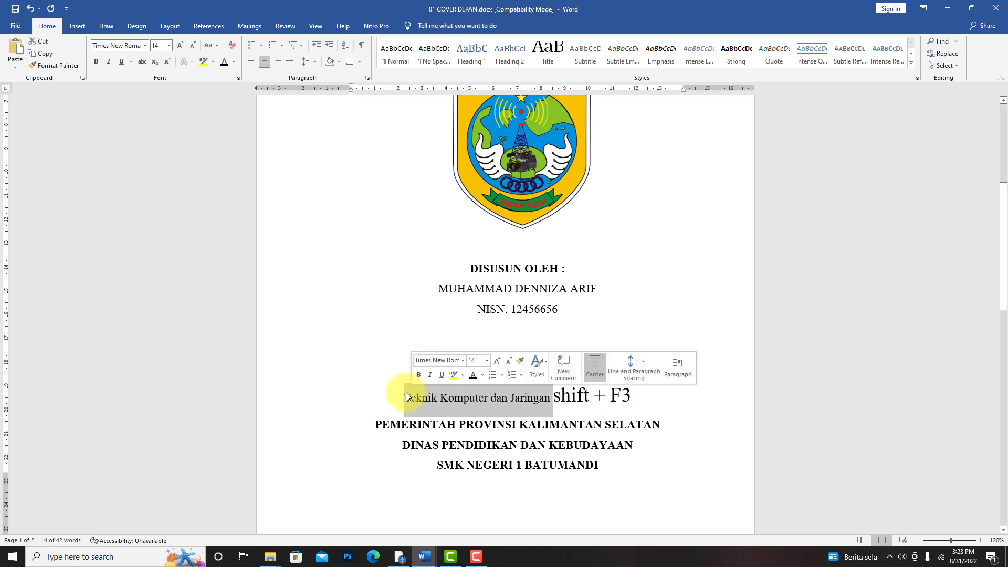
key(shift+F3)
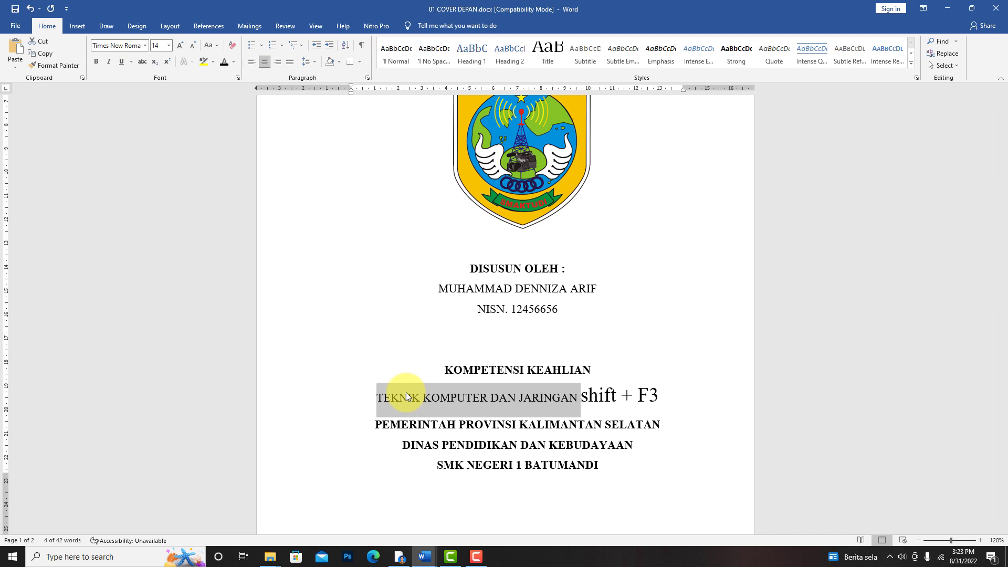
key(shift+F3)
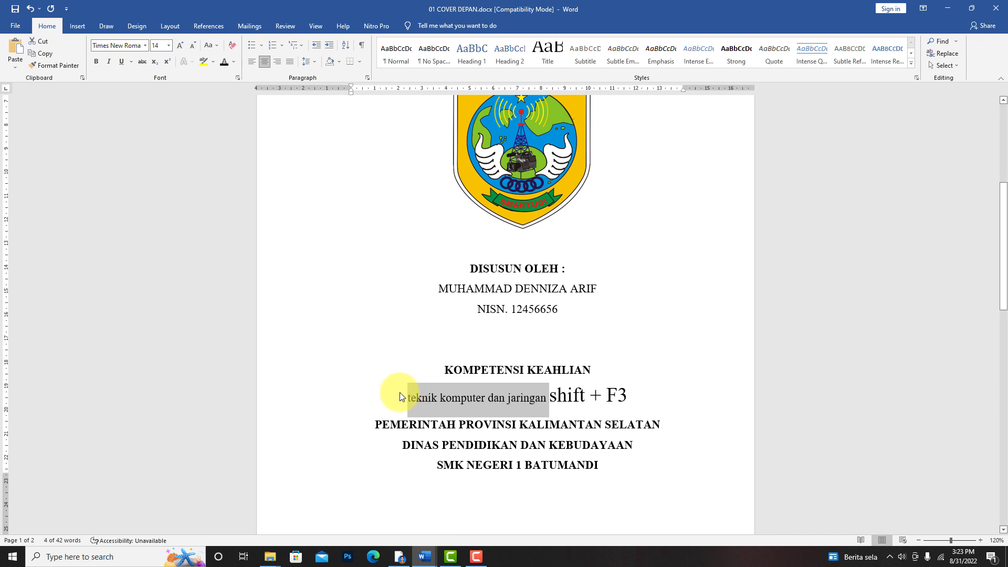
key(shift+F3)
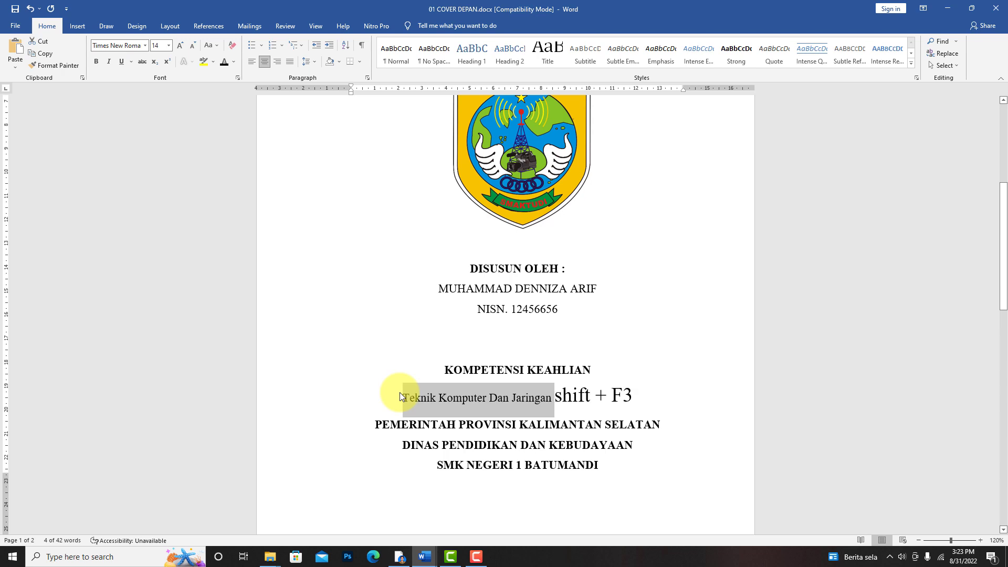
click(548, 409)
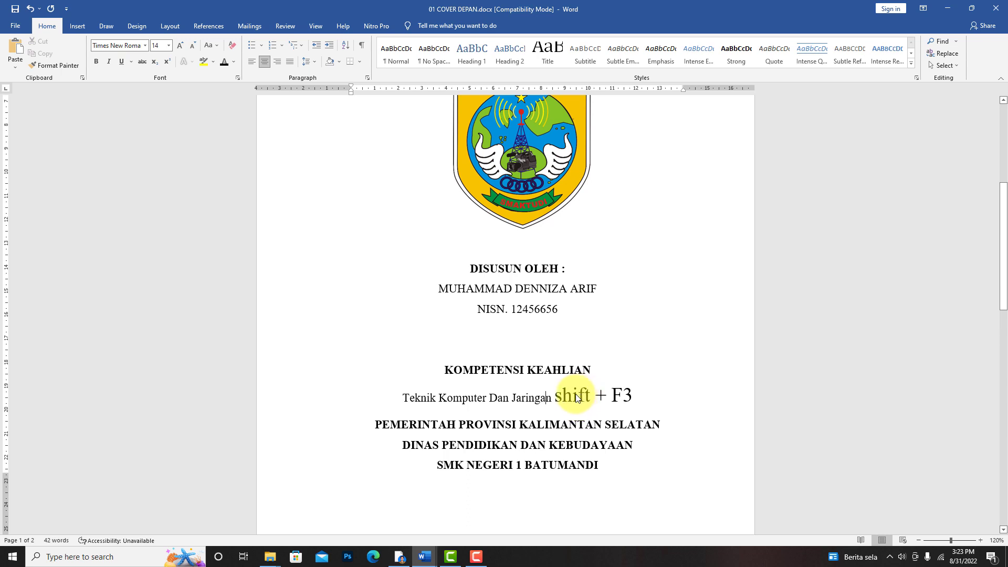
drag(633, 394, 566, 390)
key(Delete)
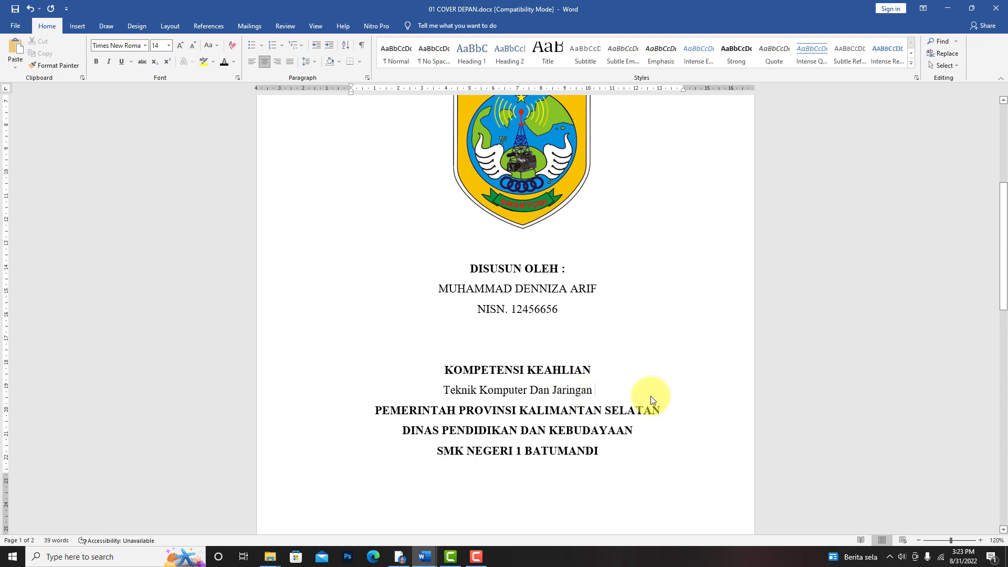
- Change the competency name to uppercase "TEKNIK KOMPUTER DAN JARINGAN" and make it bold
click(323, 391)
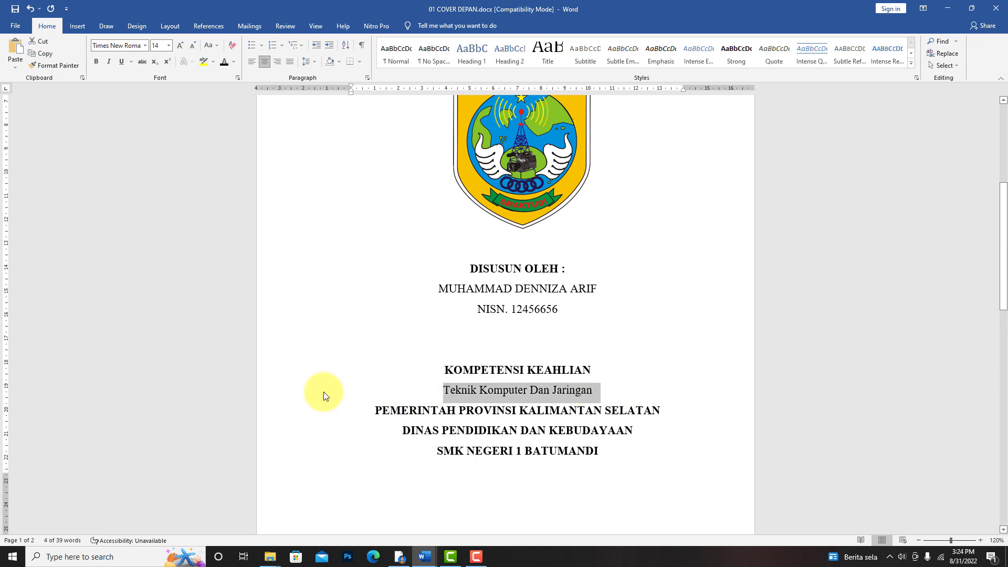
key(shift+F3)
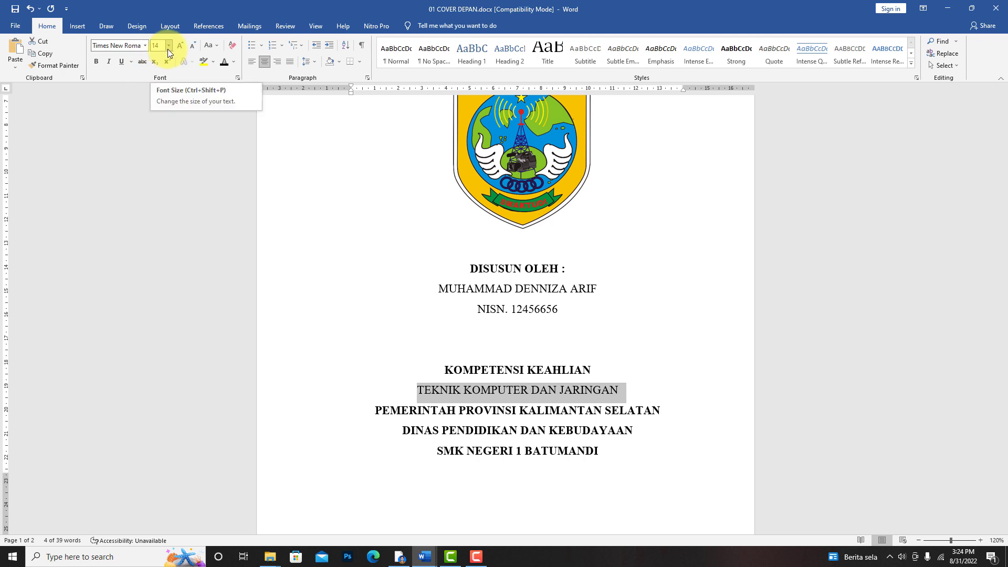
click(418, 393)
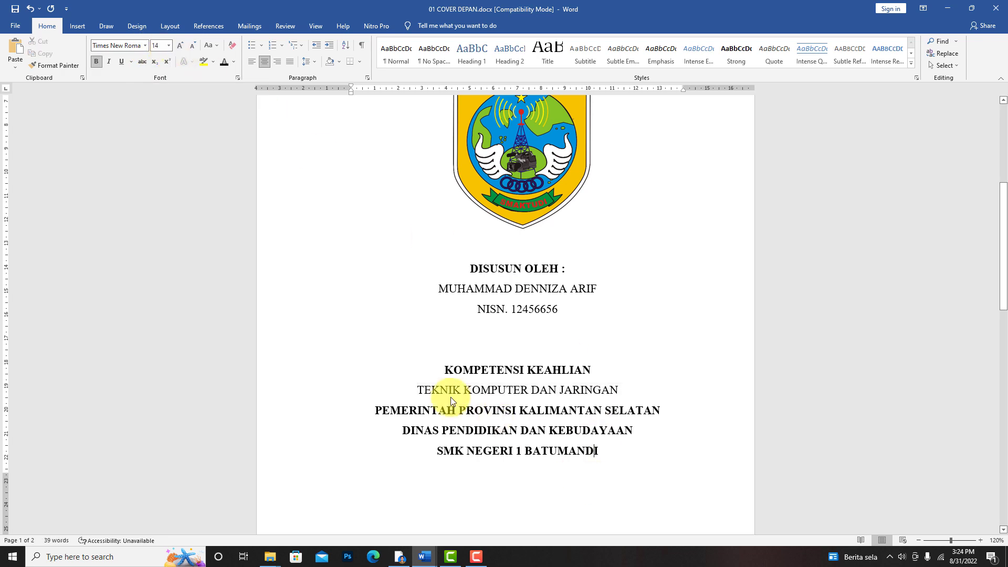
shift+click(589, 395)
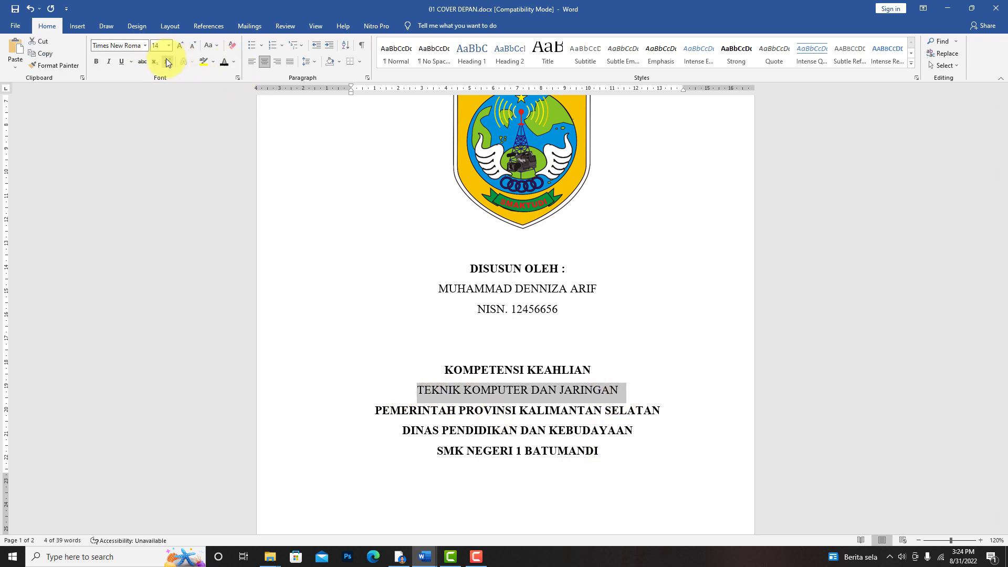
click(96, 62)
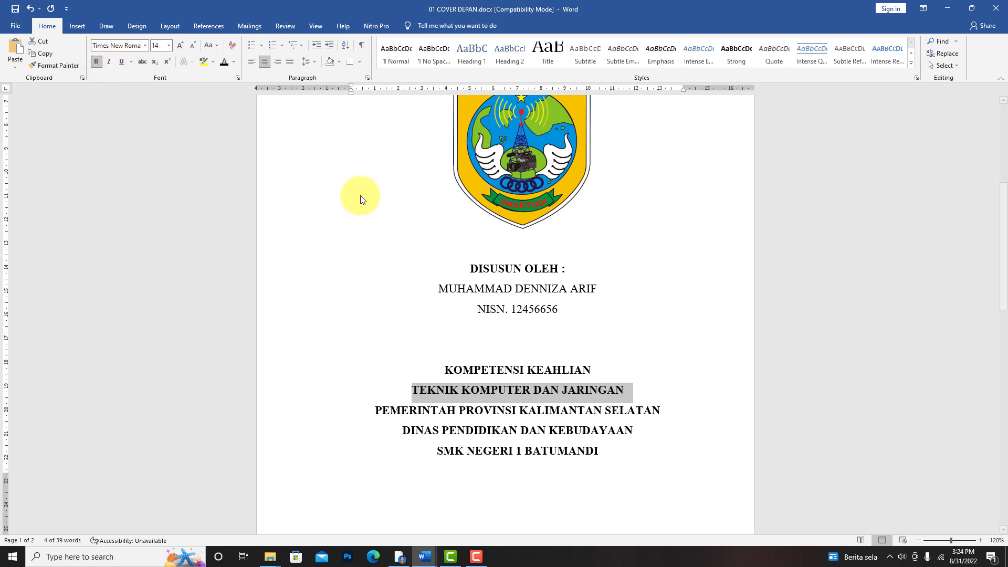
click(651, 394)
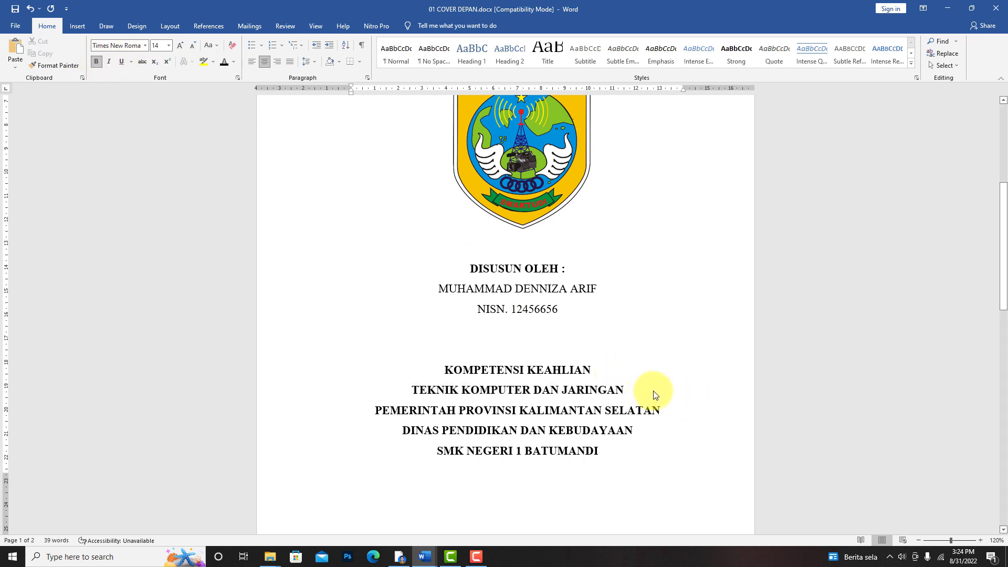
- Examine the cover's layout across both pages at 70% zoom, including where the year 2022 falls
scroll(654, 415, down, 2)
scroll(659, 420, up, 2)
scroll(661, 420, down, 5)
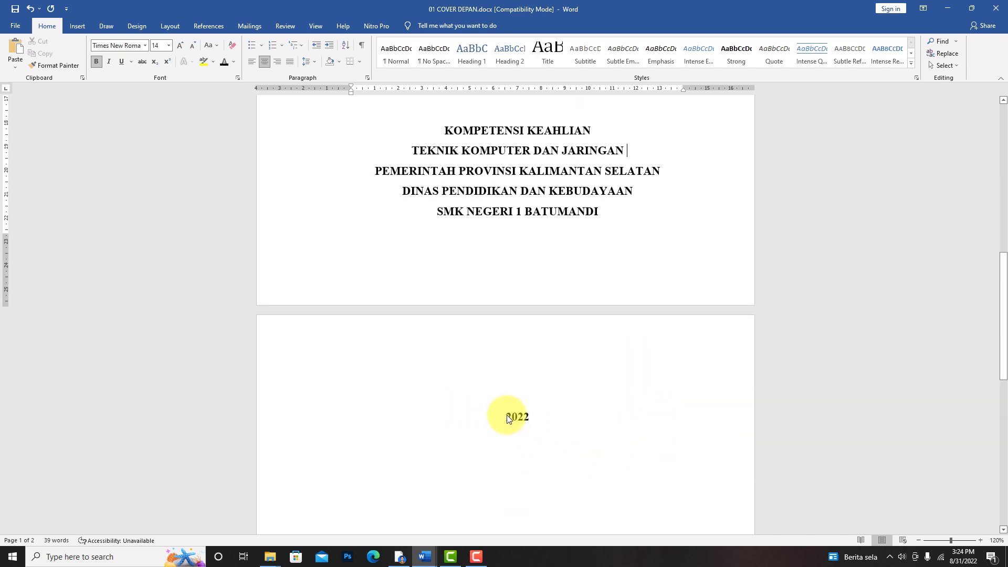
scroll(546, 429, up, 5)
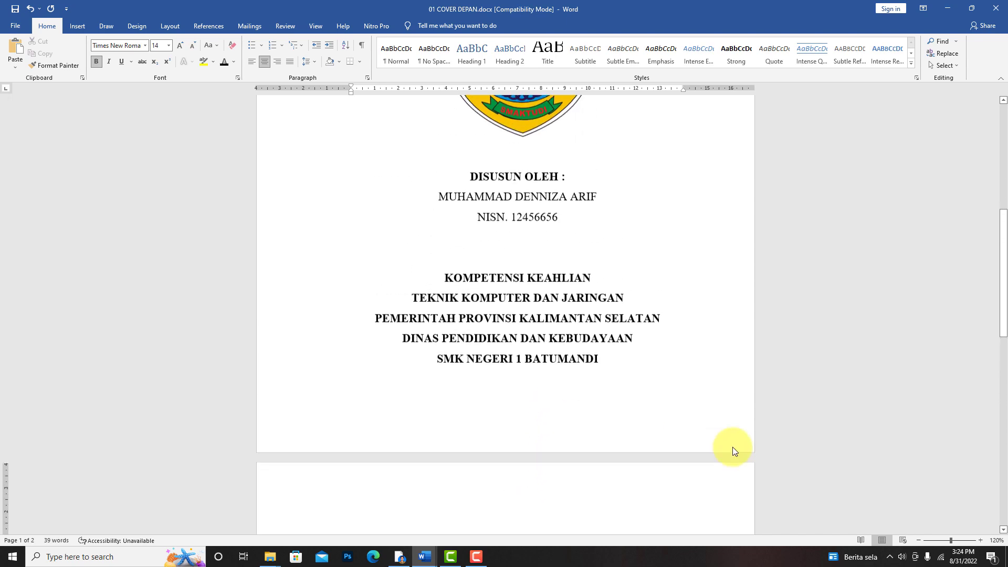
scroll(733, 446, down, 1)
click(918, 541)
click(918, 541)
click(918, 540)
click(918, 541)
click(918, 541)
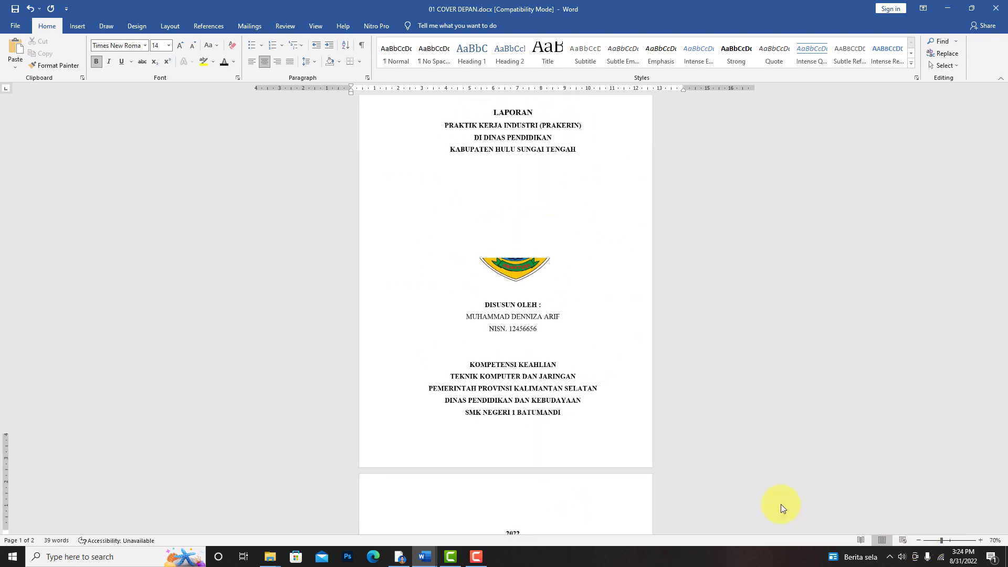
click(345, 169)
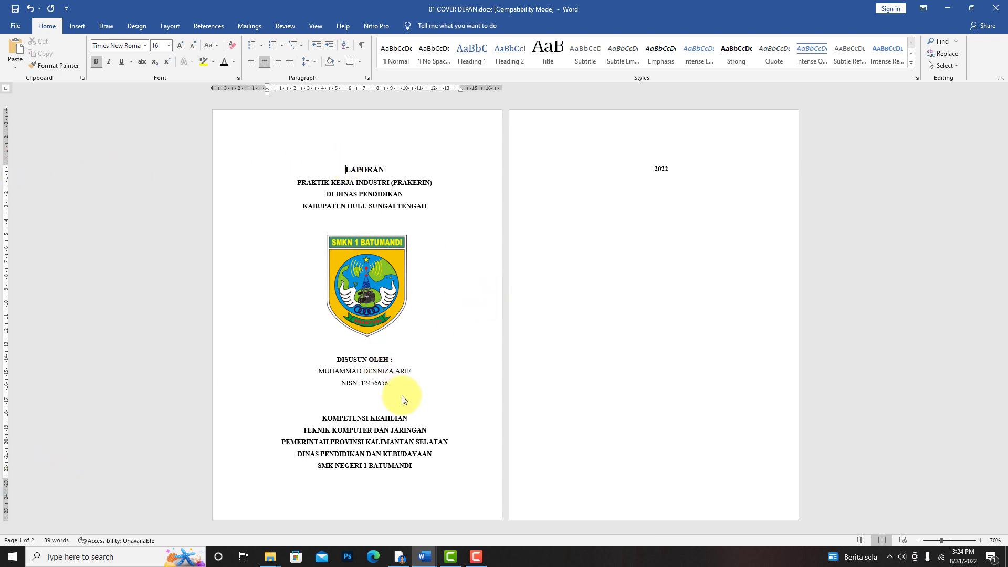
- Shrink the school logo slightly and centre it between the KABUPATEN HULU SUNGAI TENGAH line and DISUSUN OLEH
click(364, 308)
drag(364, 275, 365, 268)
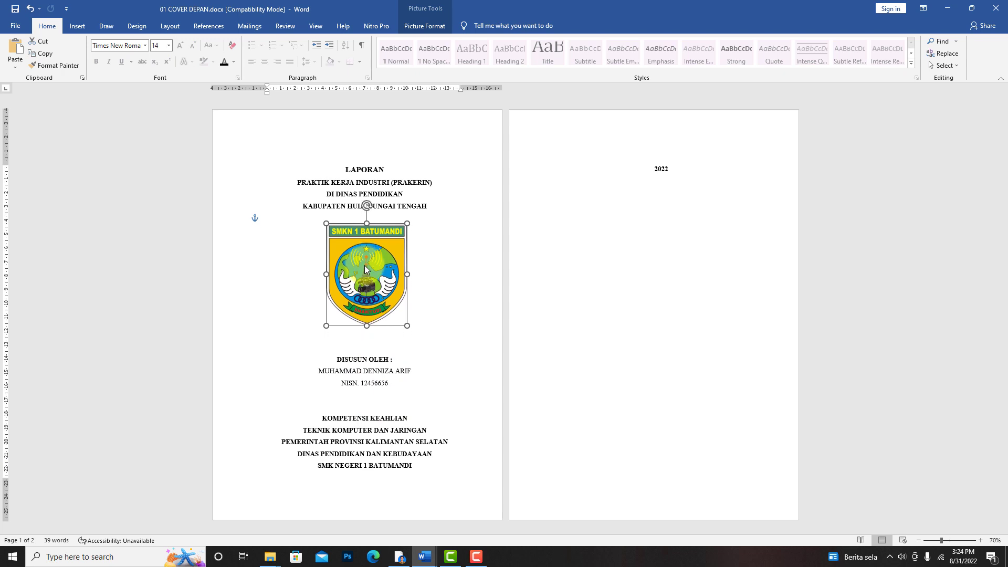
drag(407, 326, 369, 330)
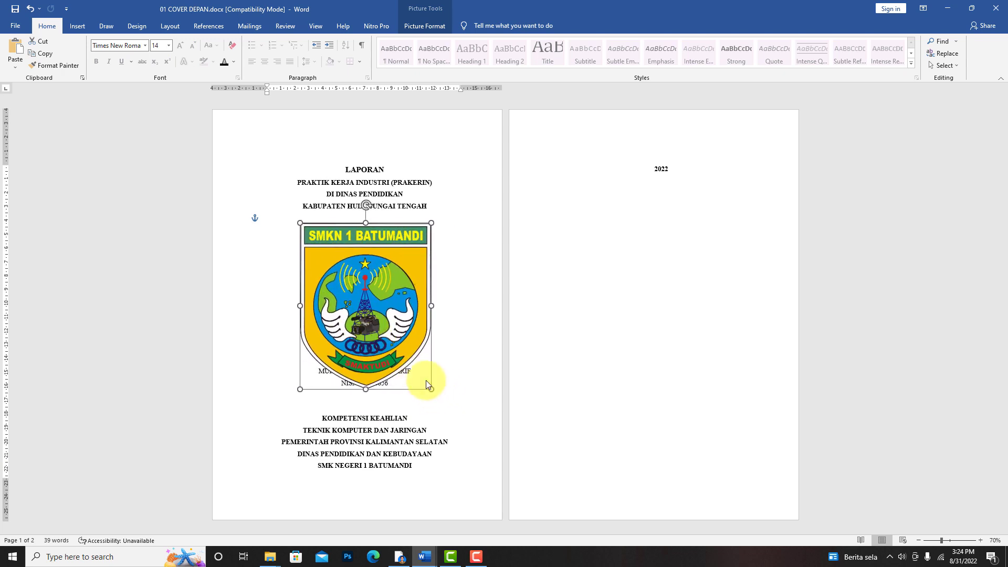
drag(427, 382, 385, 336)
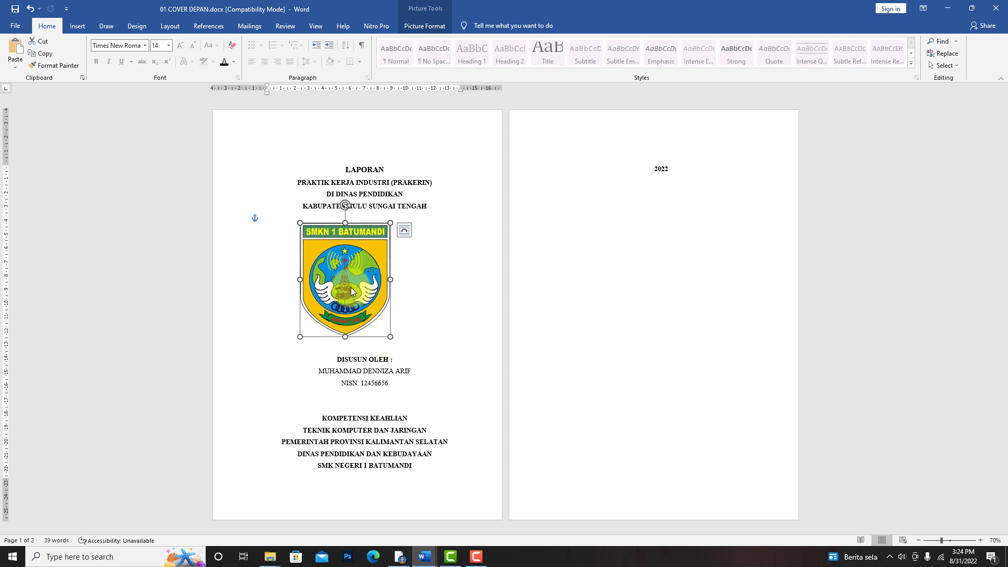
drag(351, 287, 373, 291)
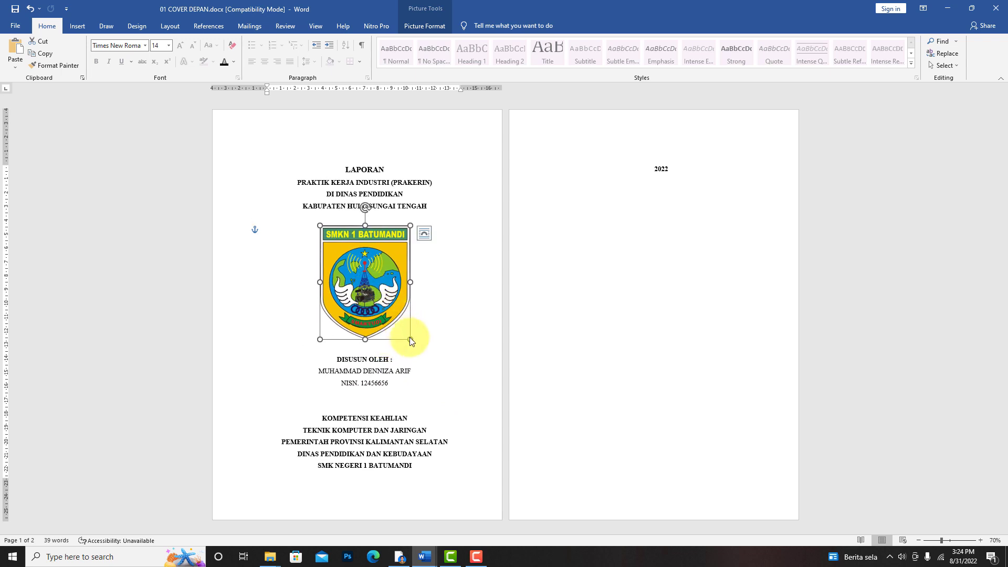
drag(410, 339, 381, 319)
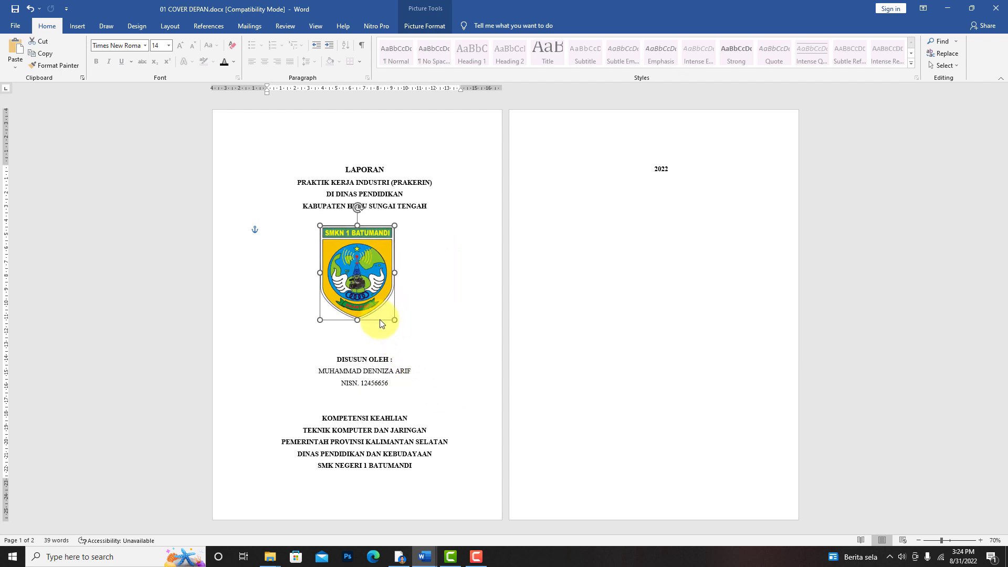
drag(356, 272, 363, 276)
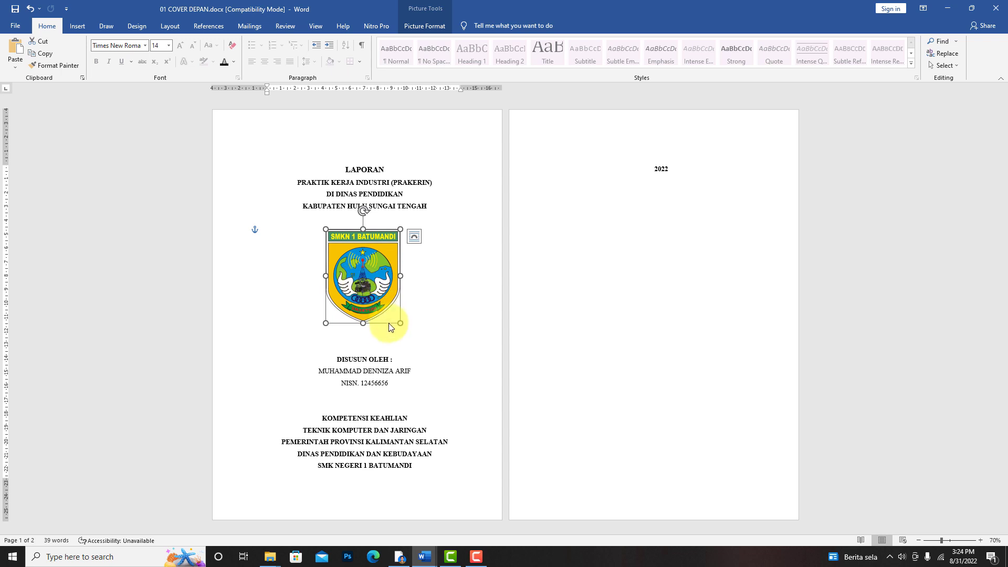
- Remove one blank line between the school logo and DISUSUN OLEH so 2022 fits on the first page, and check the complete cover
click(444, 338)
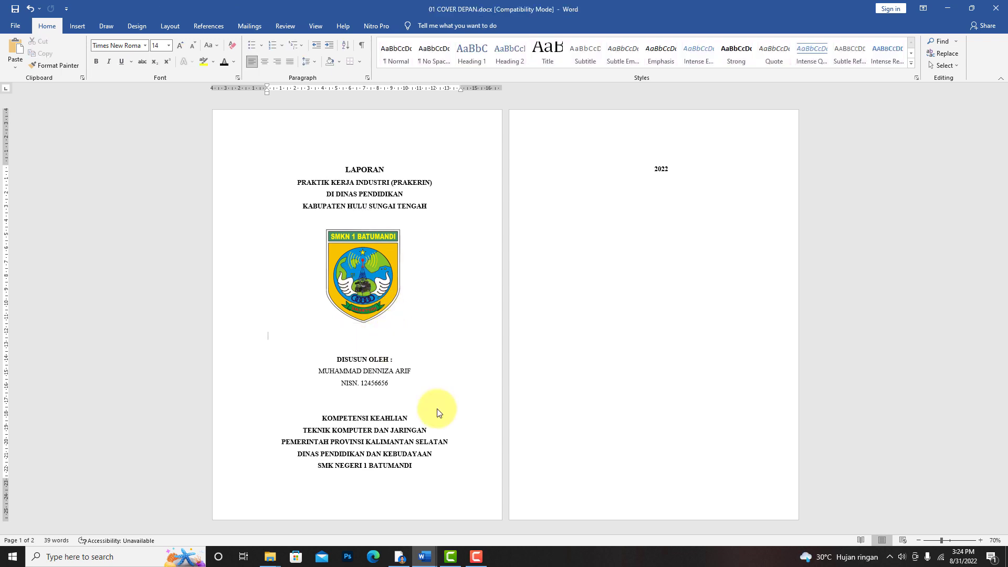
click(374, 331)
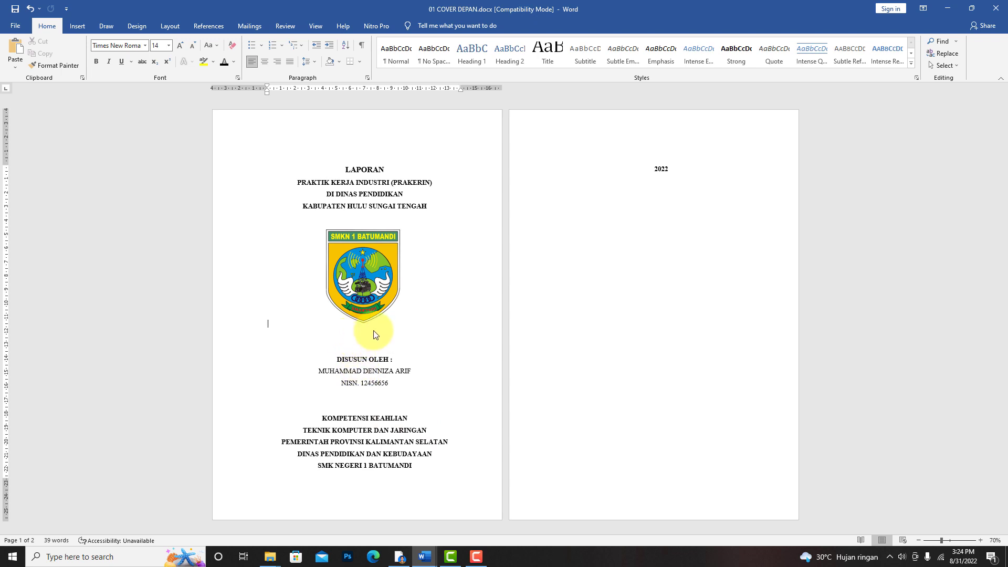
click(344, 360)
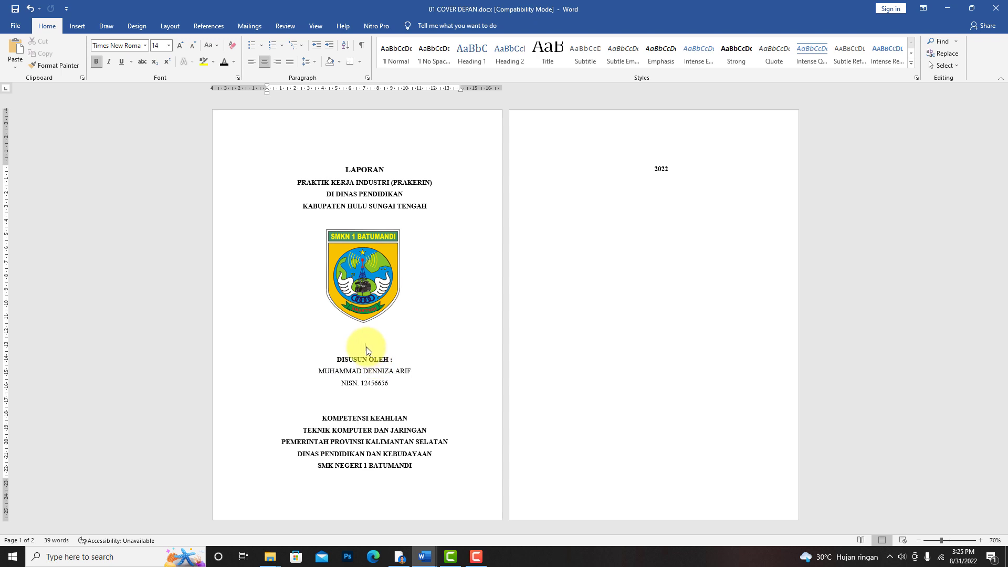
key(ctrl+z)
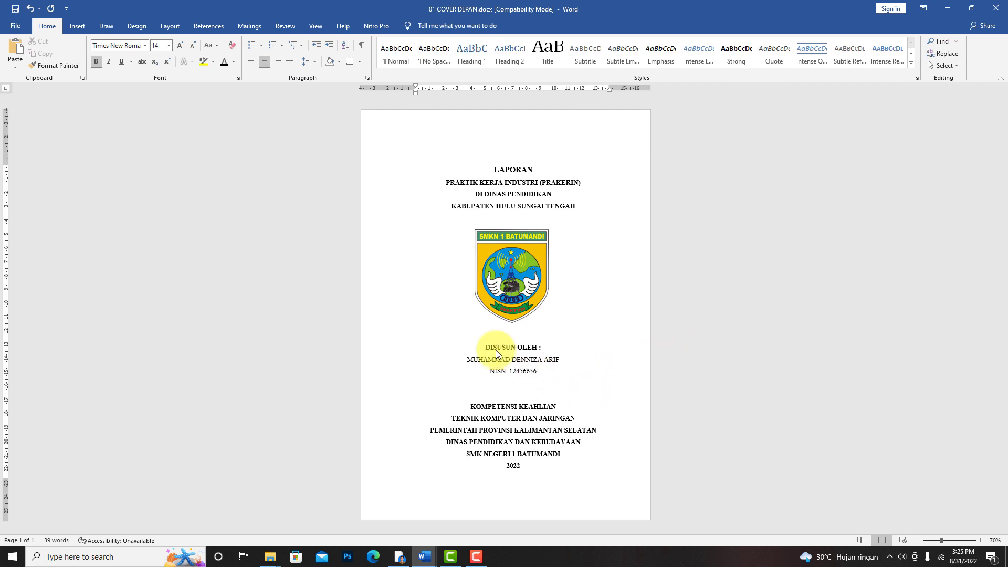
click(980, 541)
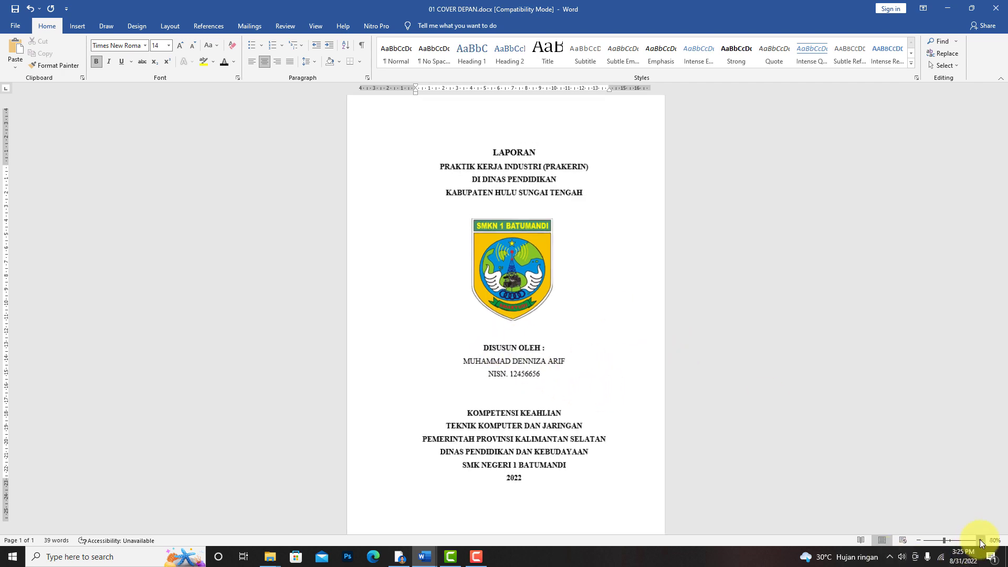
click(980, 540)
click(979, 541)
scroll(624, 407, down, 3)
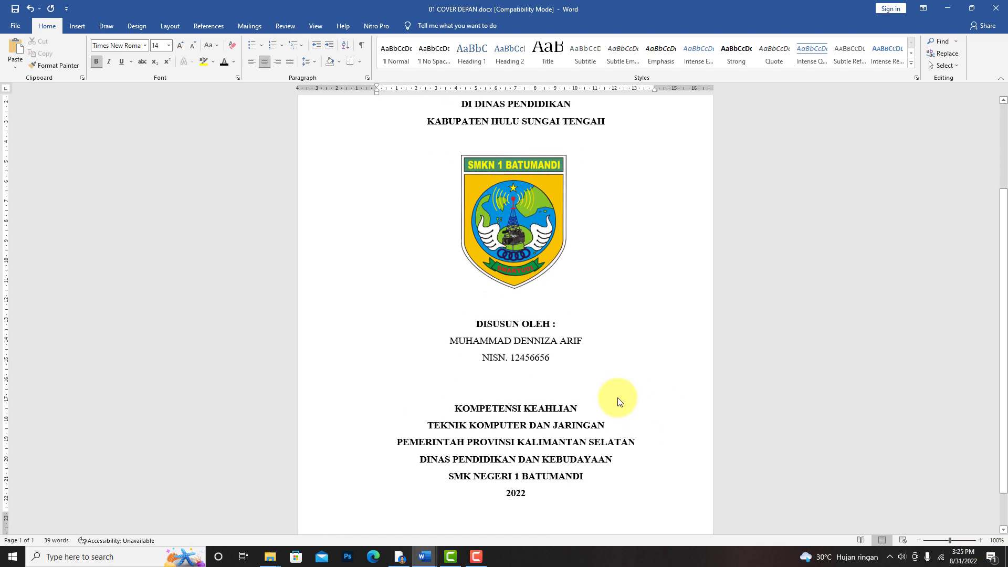
click(16, 26)
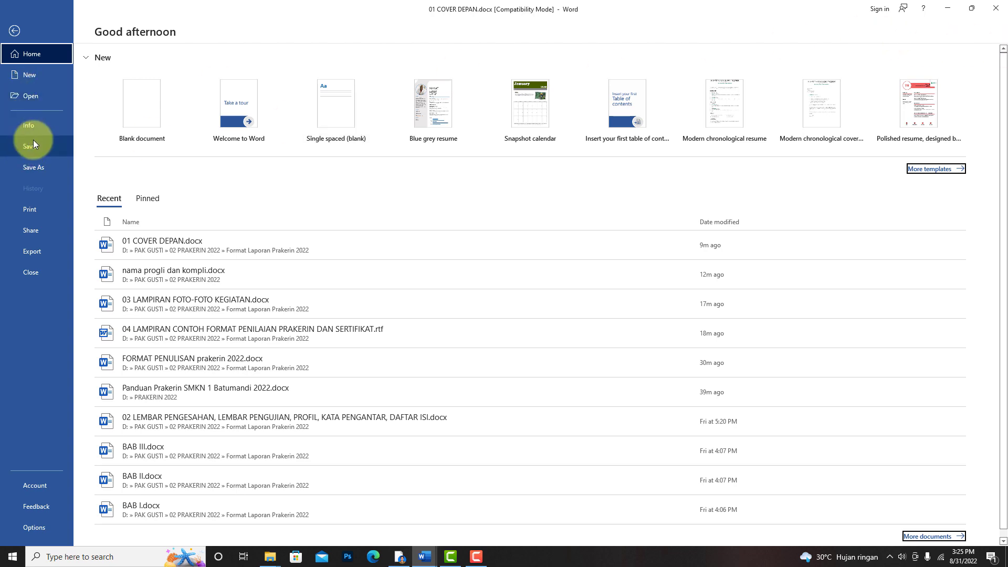
click(948, 9)
click(426, 555)
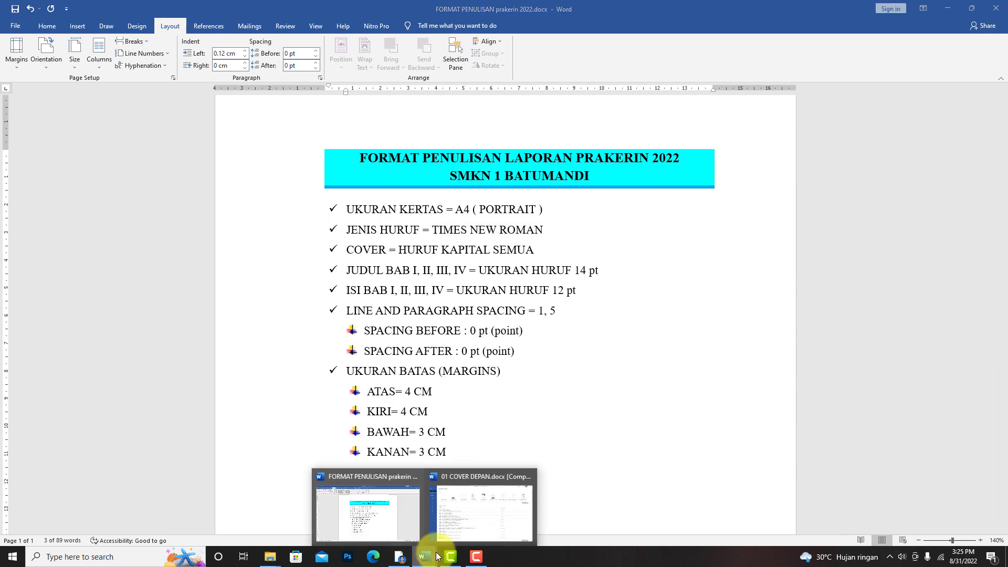
click(459, 521)
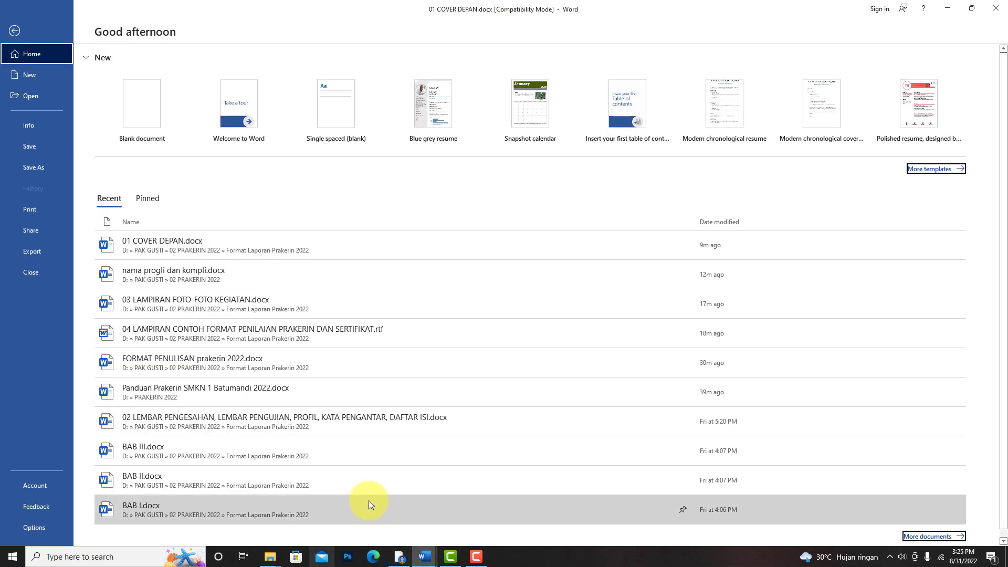
click(423, 558)
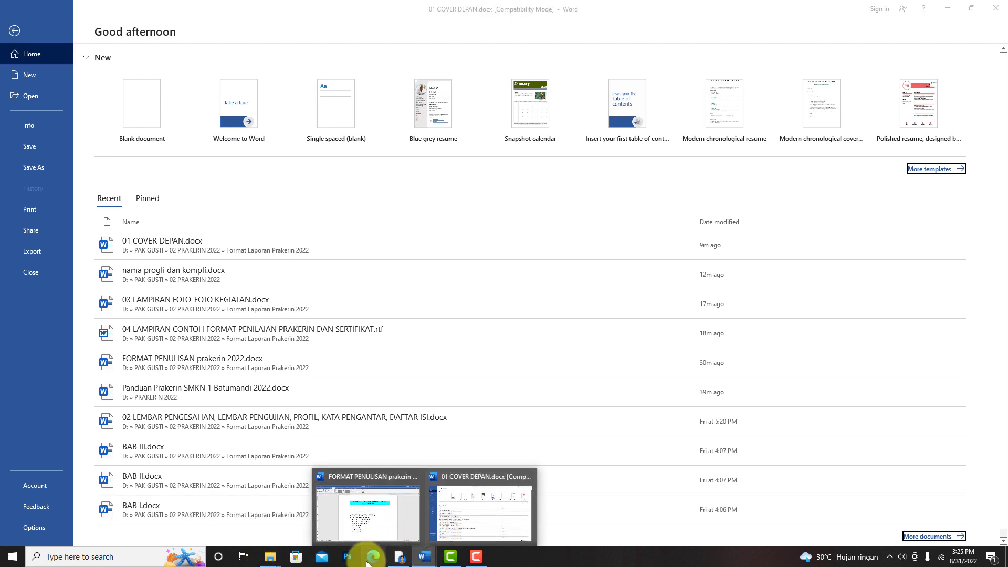
mouse_move(450, 556)
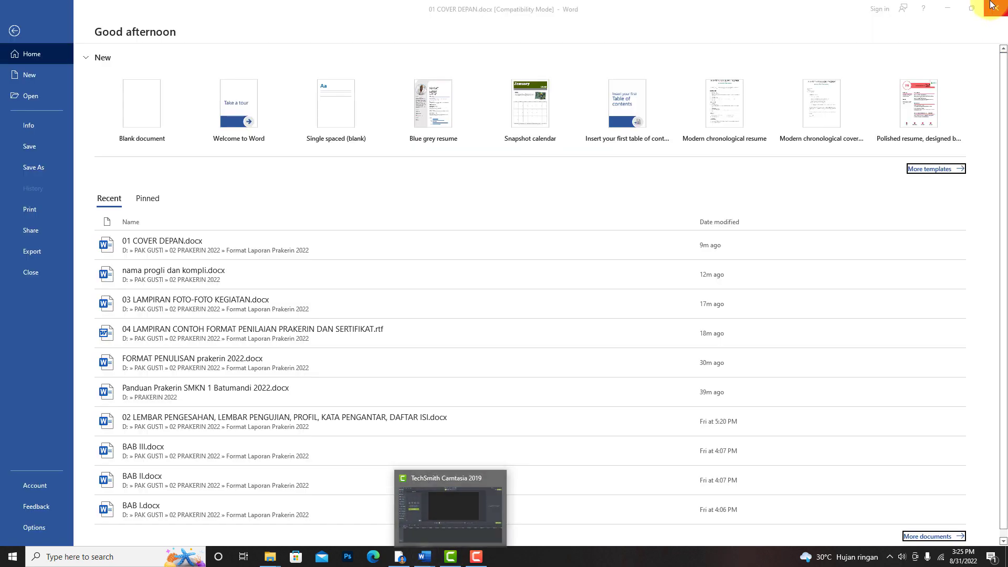
click(950, 8)
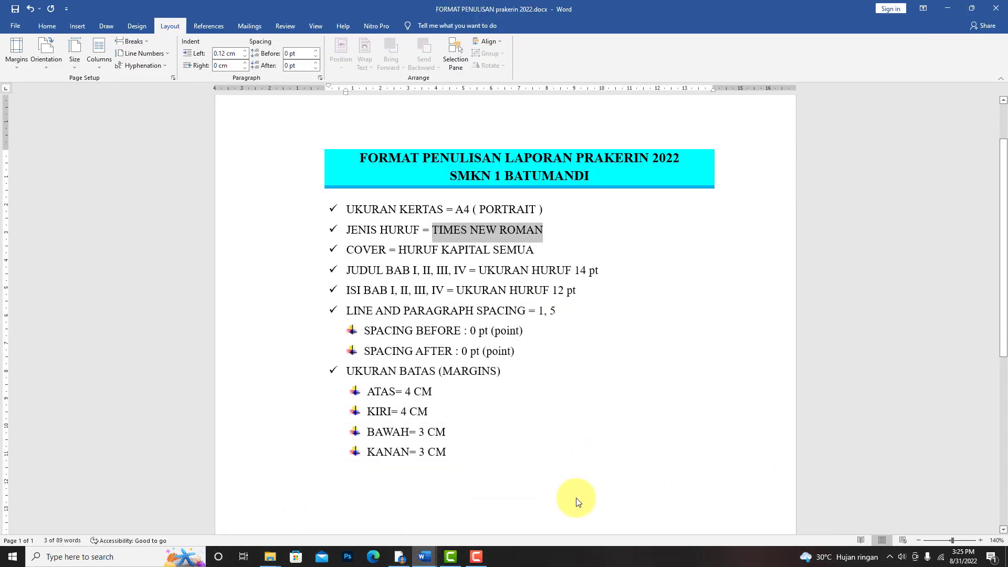
click(476, 556)
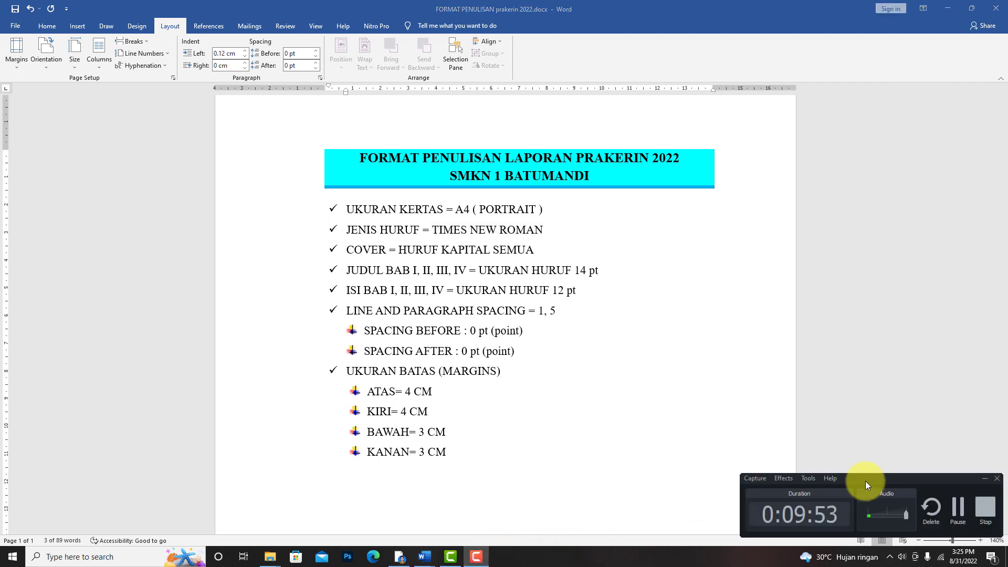